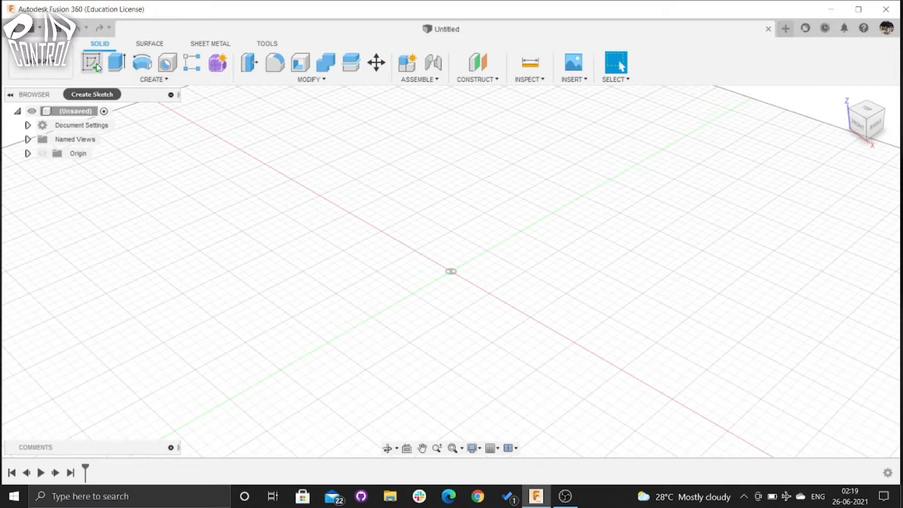
- Start a new sketch on the vertical front plane
{"action": "left_click", "coordinate": [92, 63]}
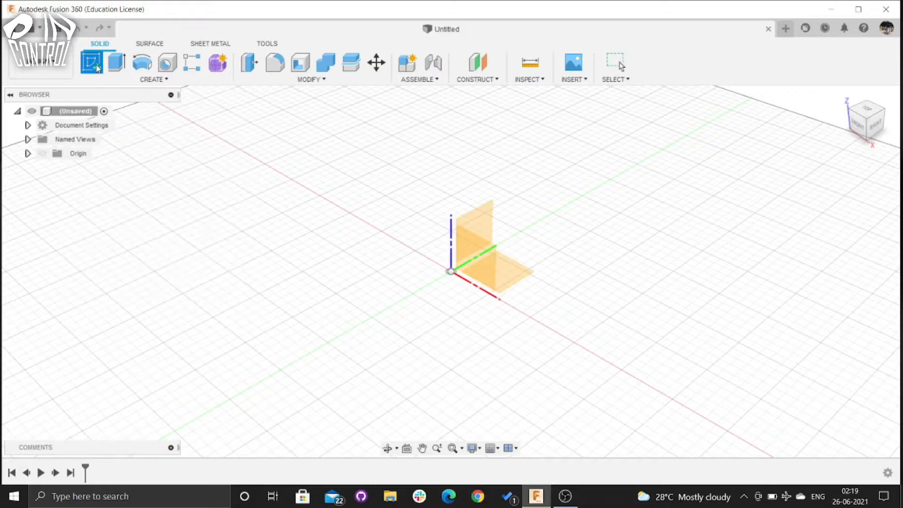
{"action": "left_click", "coordinate": [513, 271]}
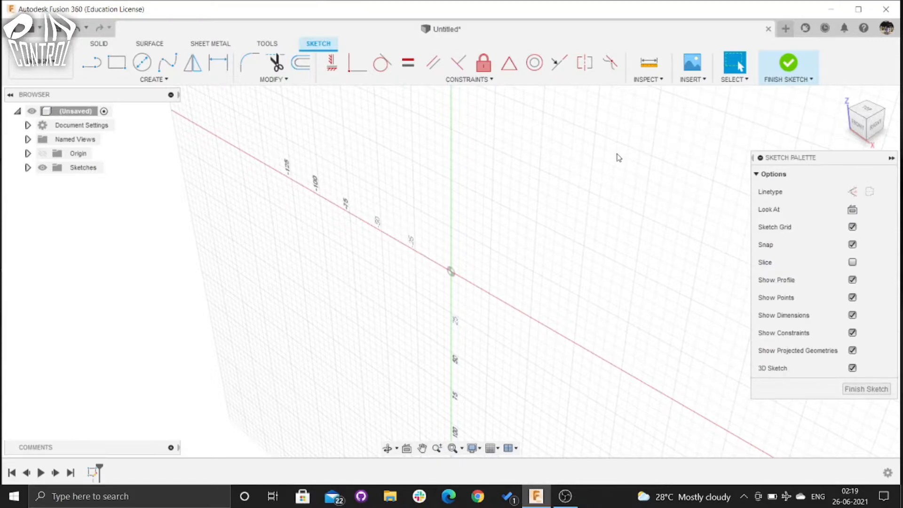
- Start a sketch on the horizontal XY plane of a new design using the Project command, and collapse the Sketch Palette and Project dialogs
{"action": "left_click", "coordinate": [785, 29]}
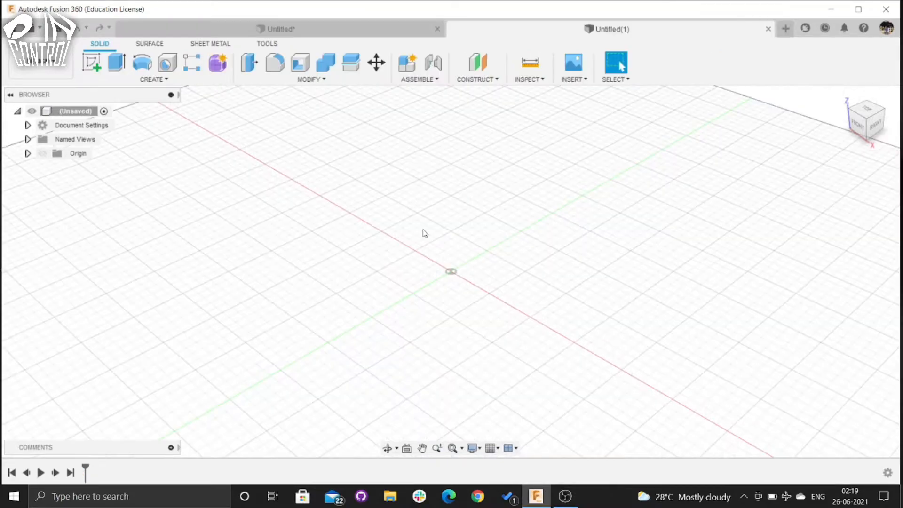
{"action": "right_click", "coordinate": [423, 233]}
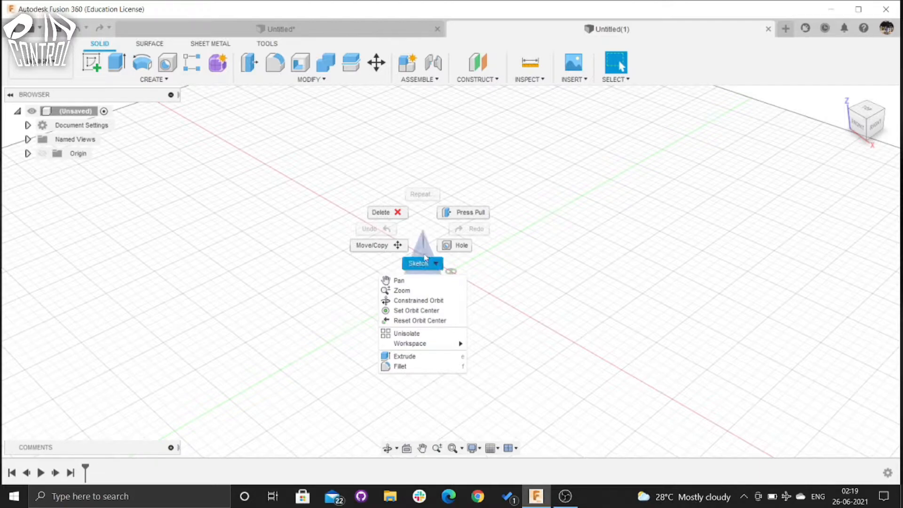
{"action": "left_click", "coordinate": [425, 264]}
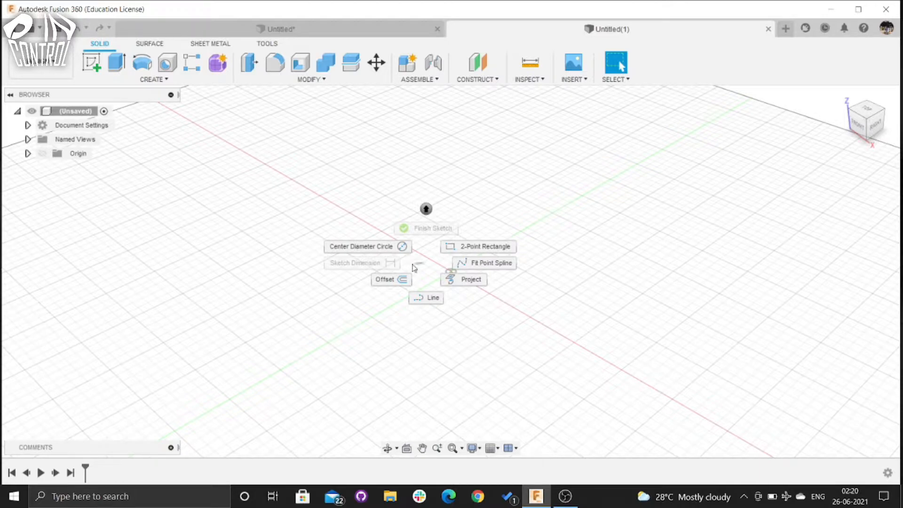
{"action": "left_click", "coordinate": [467, 285]}
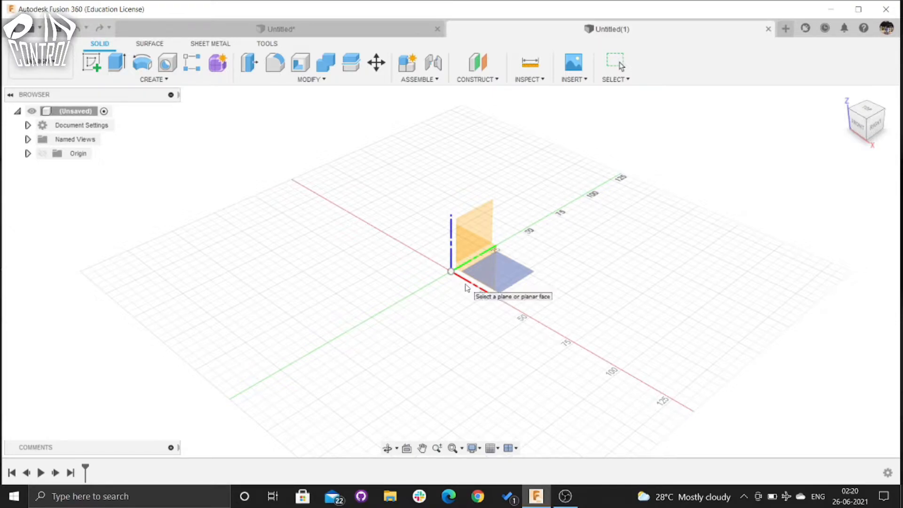
{"action": "left_click", "coordinate": [513, 271]}
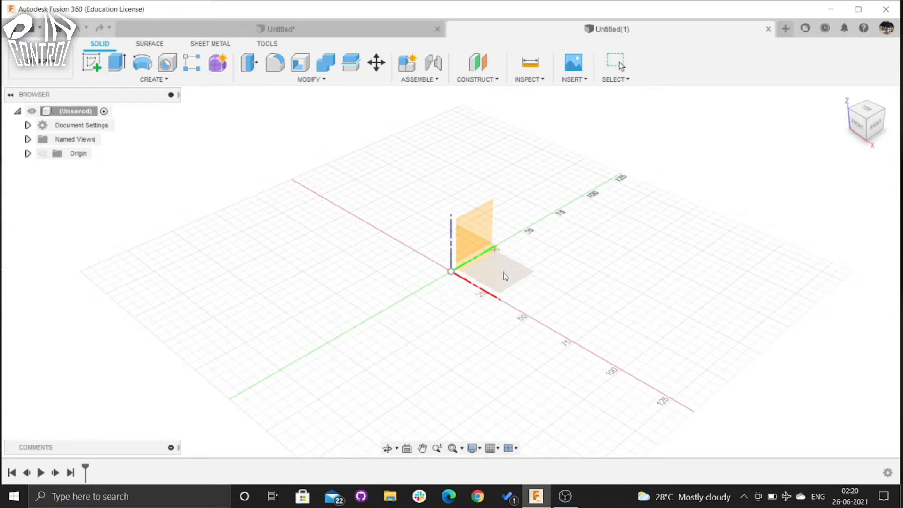
{"action": "key", "text": "p"}
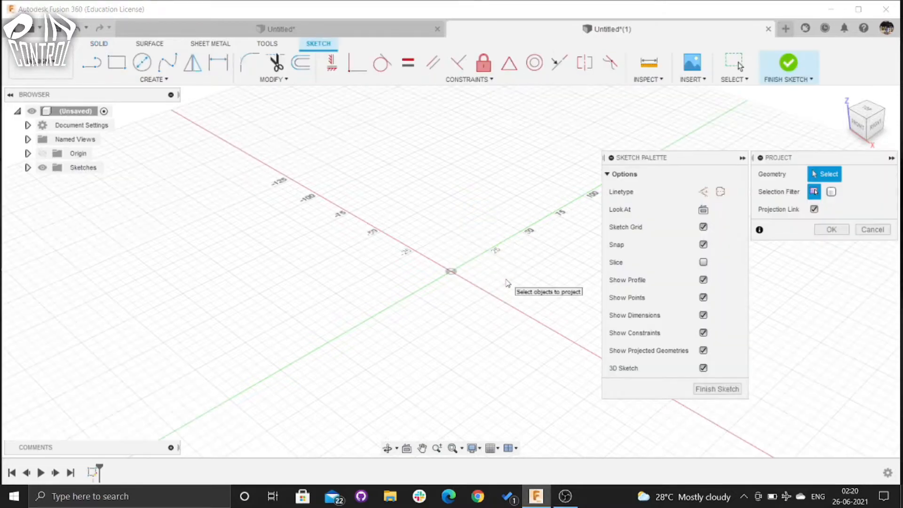
{"action": "left_click", "coordinate": [742, 158]}
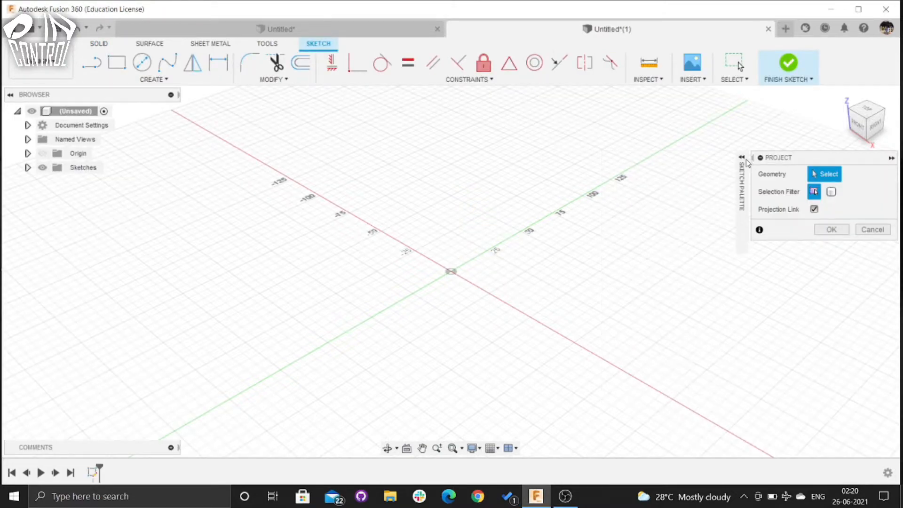
{"action": "left_click", "coordinate": [892, 158]}
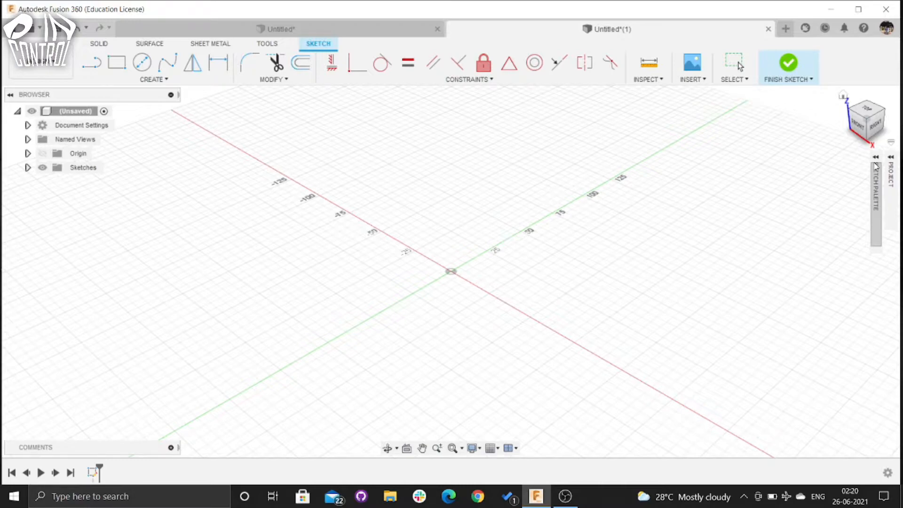
- Draw an open zigzag chain of seven connected lines, starting parallel to the X axis behind the origin and ending near the front
{"action": "left_click", "coordinate": [92, 62]}
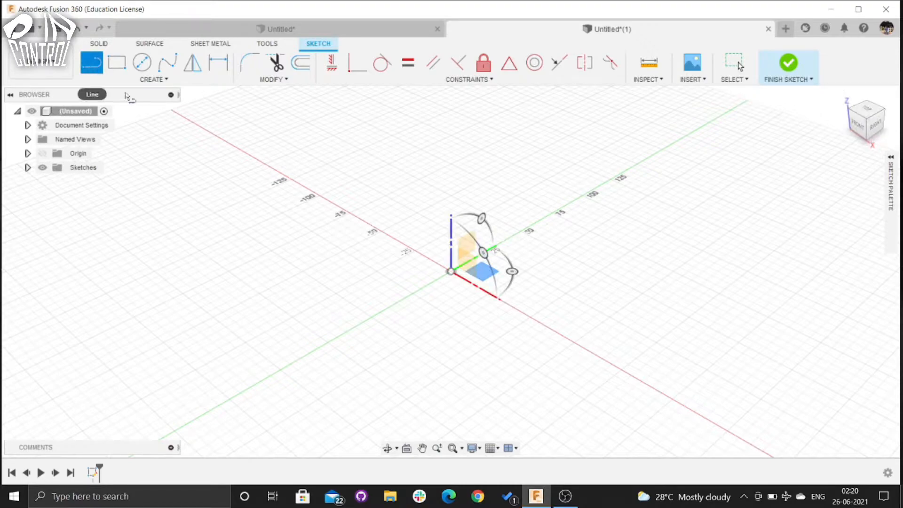
{"action": "left_click", "coordinate": [360, 189]}
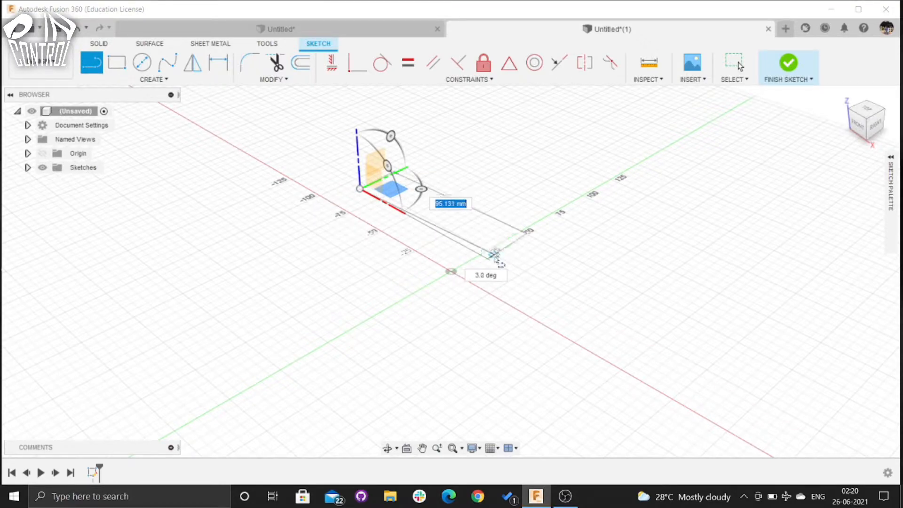
{"action": "left_click", "coordinate": [518, 275]}
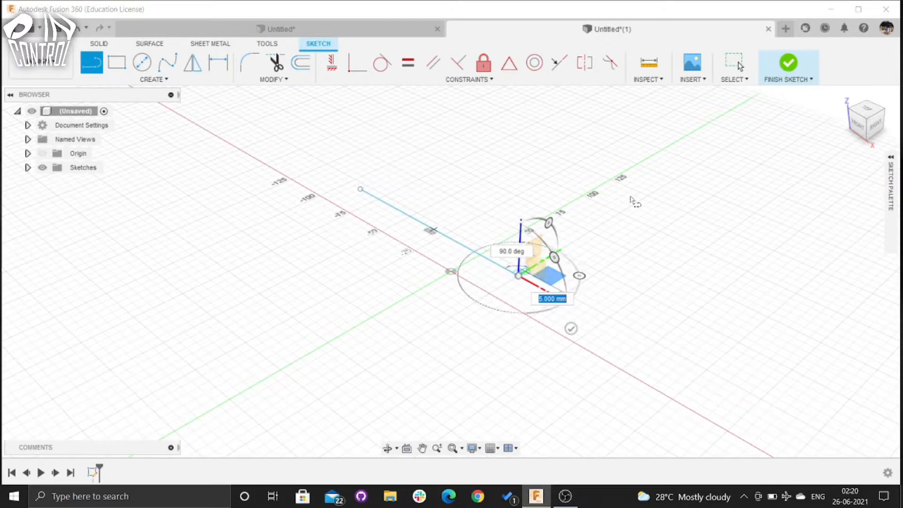
{"action": "left_click", "coordinate": [619, 213]}
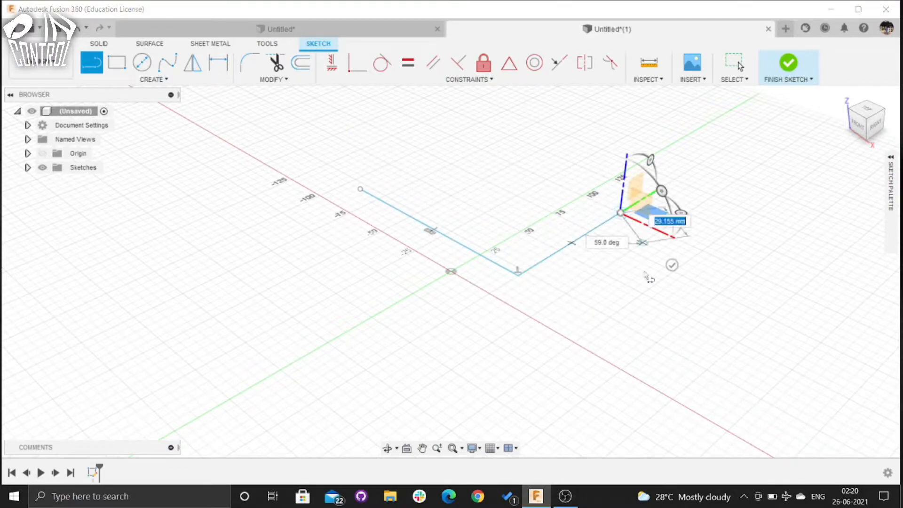
{"action": "left_click", "coordinate": [638, 277]}
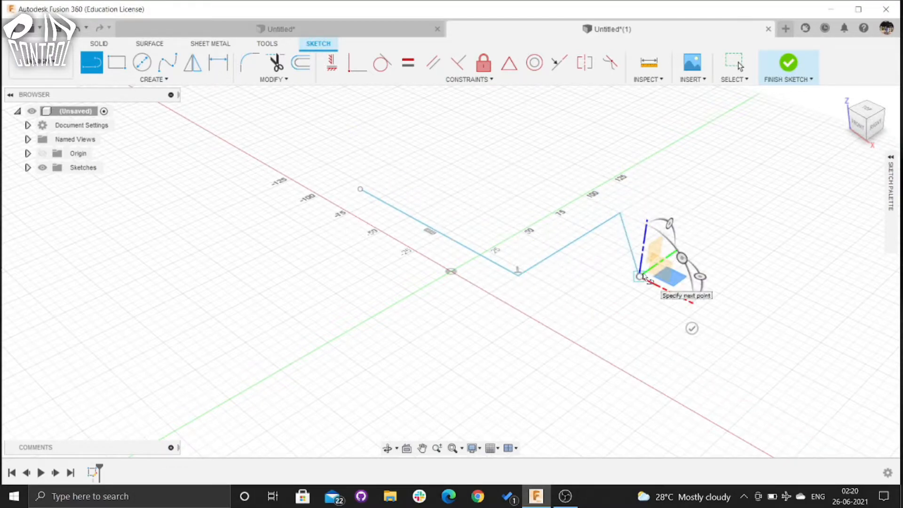
{"action": "left_click", "coordinate": [709, 246]}
{"action": "left_click", "coordinate": [718, 308]}
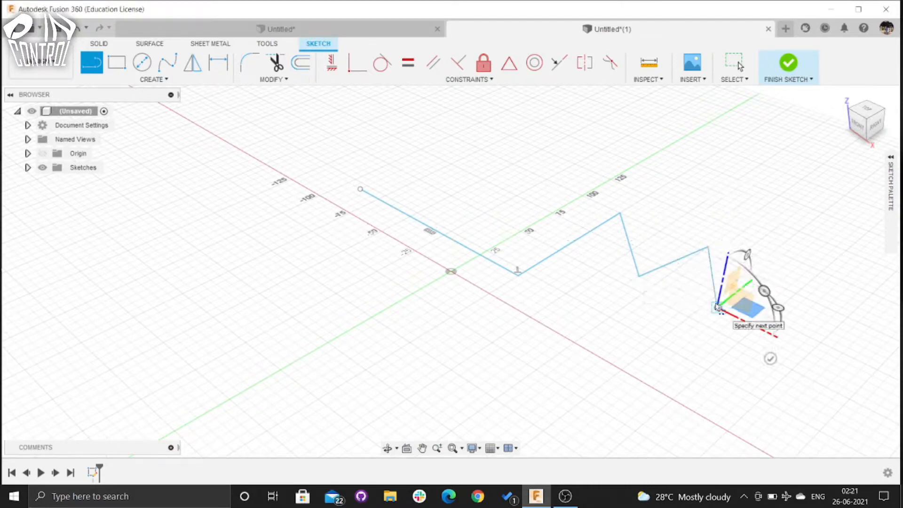
{"action": "left_click", "coordinate": [659, 336]}
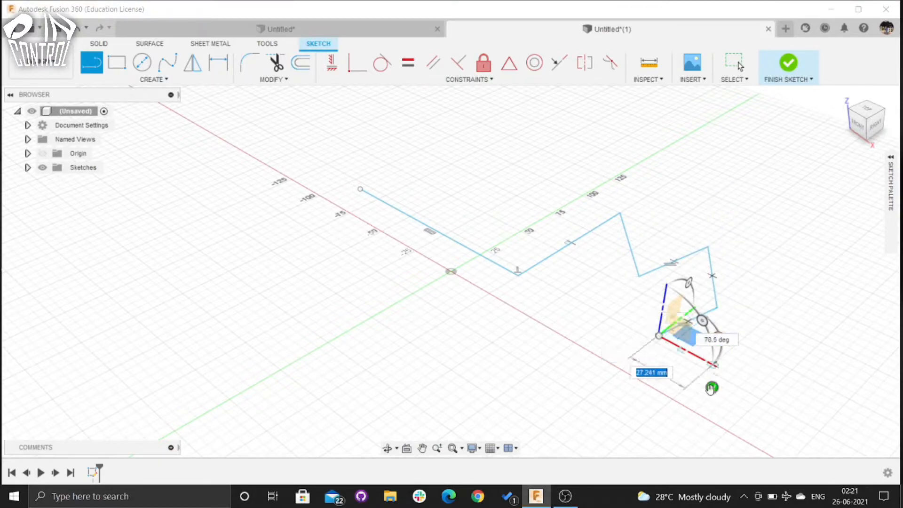
{"action": "left_click", "coordinate": [640, 410]}
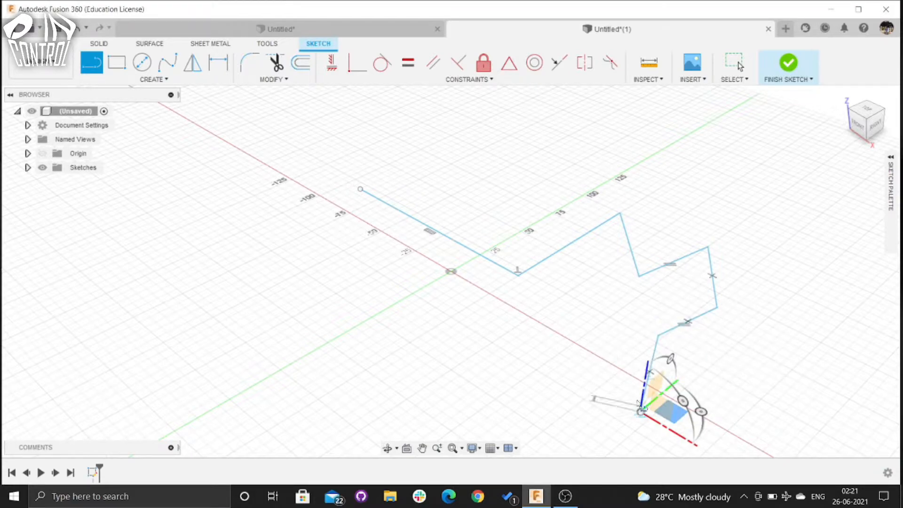
{"action": "key", "text": "Escape"}
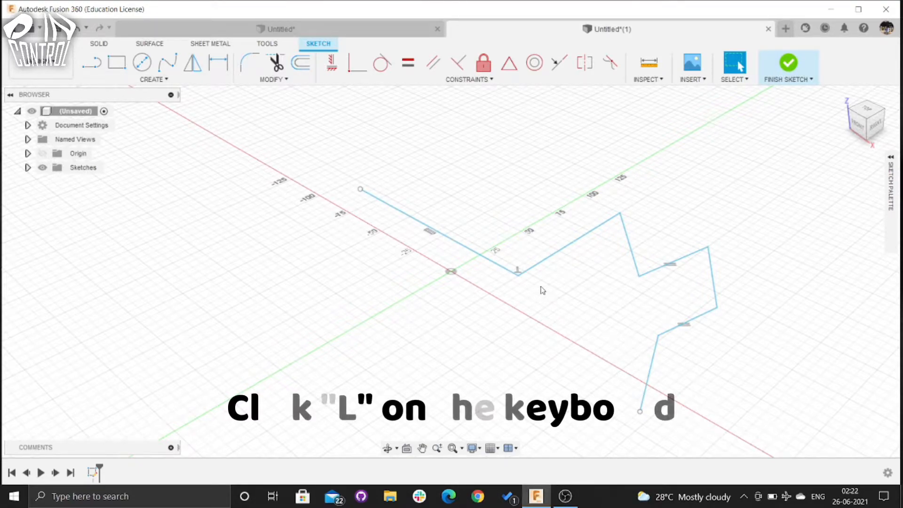
- Draw a second open chain of seven connected lines in front of the first, starting parallel to the X axis and ending with a perpendicular segment
{"action": "key", "text": "l"}
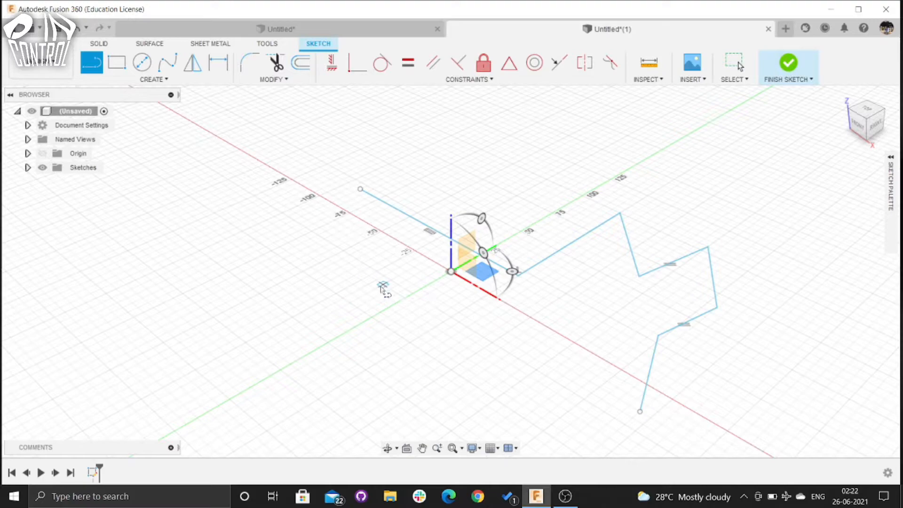
{"action": "left_click", "coordinate": [243, 233]}
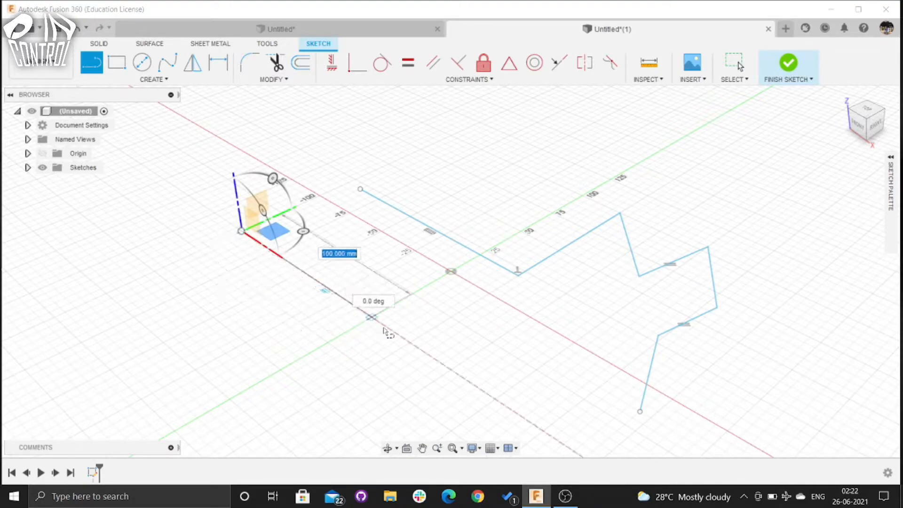
{"action": "left_click", "coordinate": [435, 359]}
{"action": "left_click", "coordinate": [389, 398]}
{"action": "left_click", "coordinate": [530, 400]}
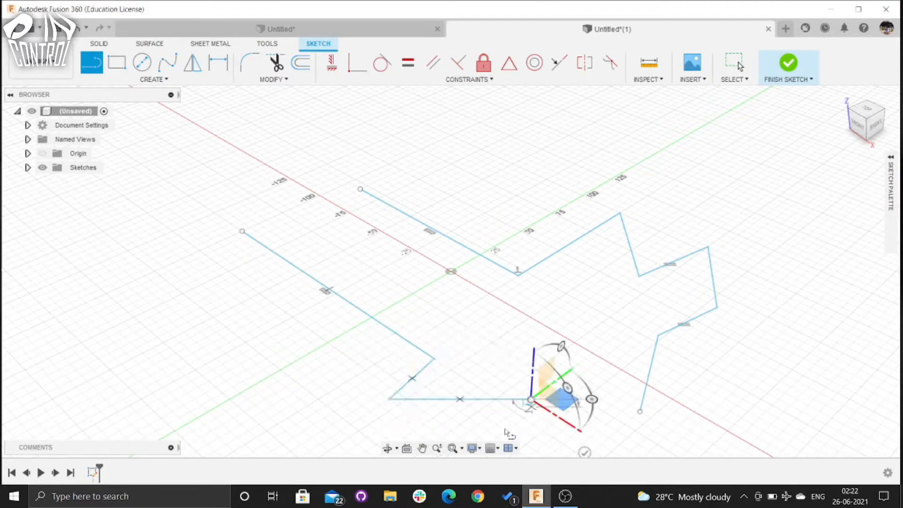
{"action": "left_click", "coordinate": [469, 431]}
{"action": "left_click", "coordinate": [578, 417]}
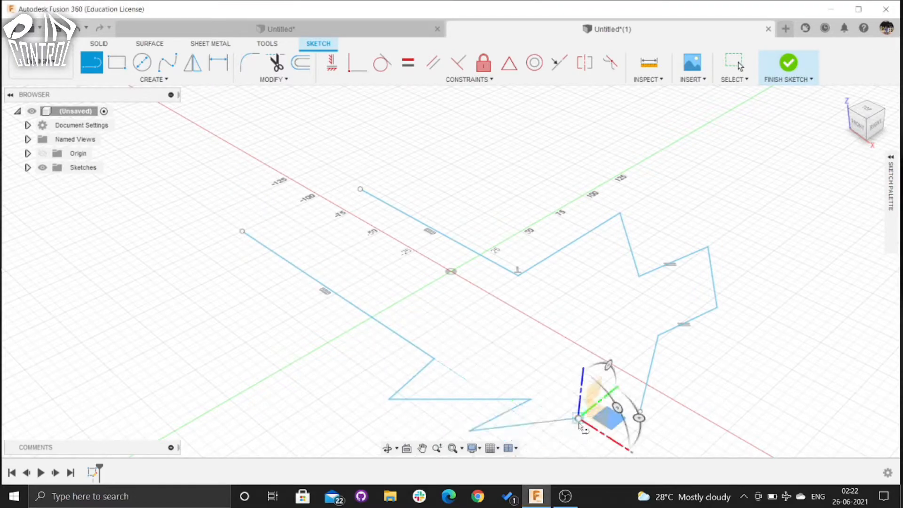
{"action": "left_click", "coordinate": [700, 436]}
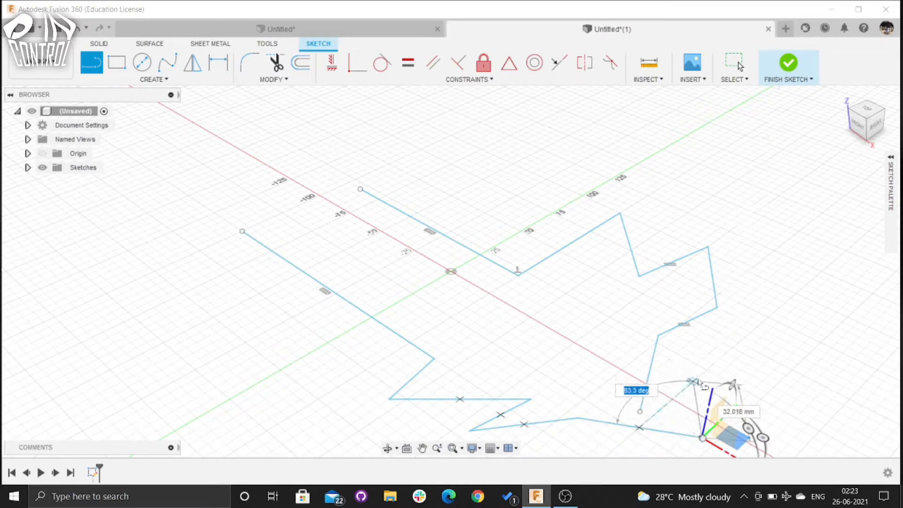
{"action": "left_click", "coordinate": [703, 375]}
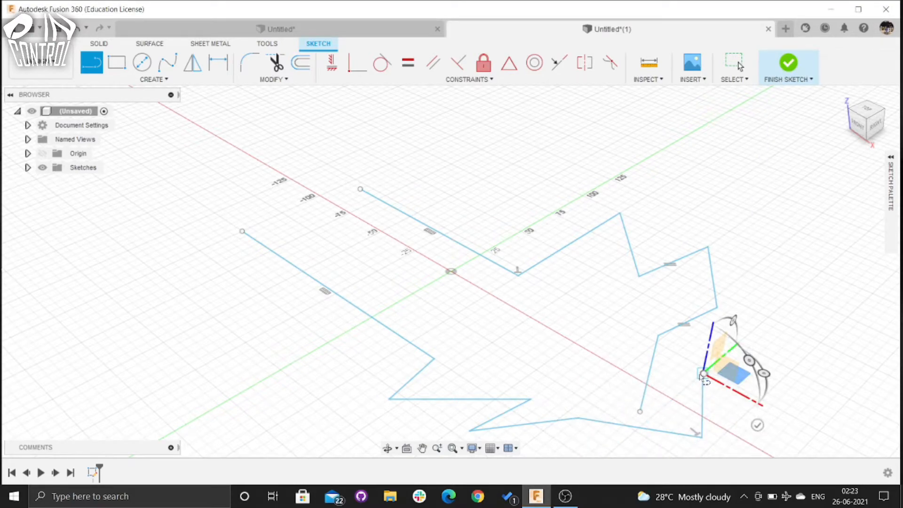
{"action": "key", "text": "Escape"}
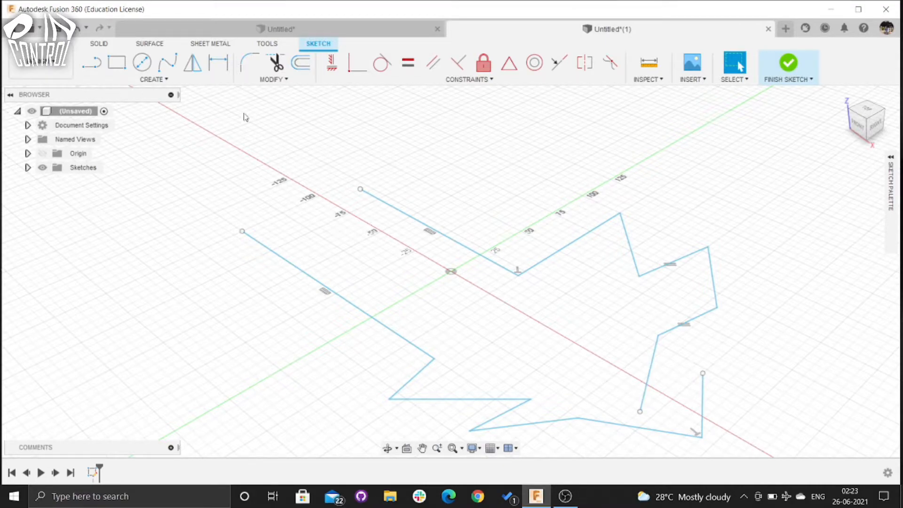
- Draw a two-point rectangle about 65 by 50 mm behind the first line chain and another about 75 by 35 mm outside the second chain
{"action": "left_click", "coordinate": [126, 71]}
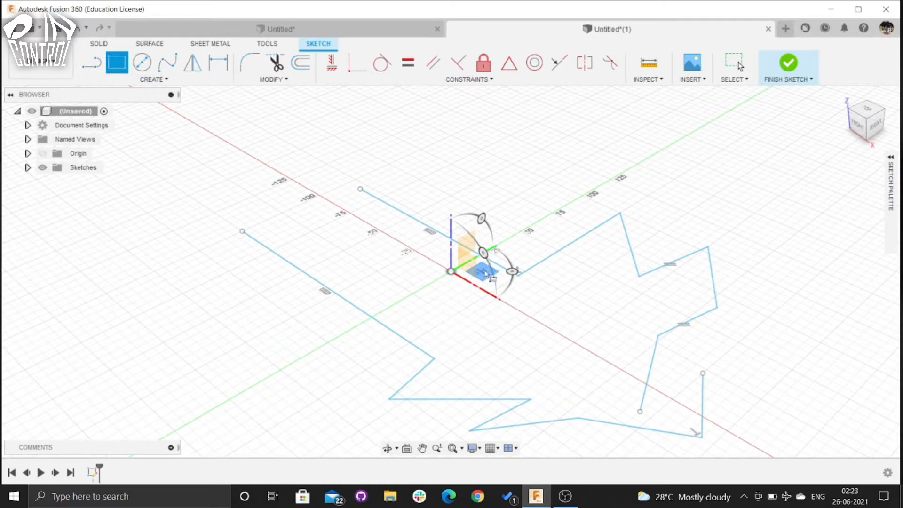
{"action": "left_click", "coordinate": [464, 140]}
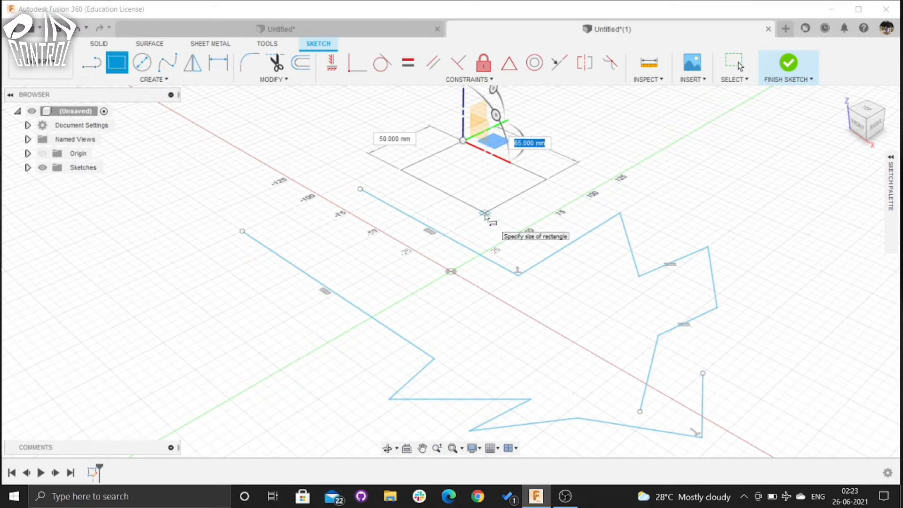
{"action": "left_click", "coordinate": [486, 216]}
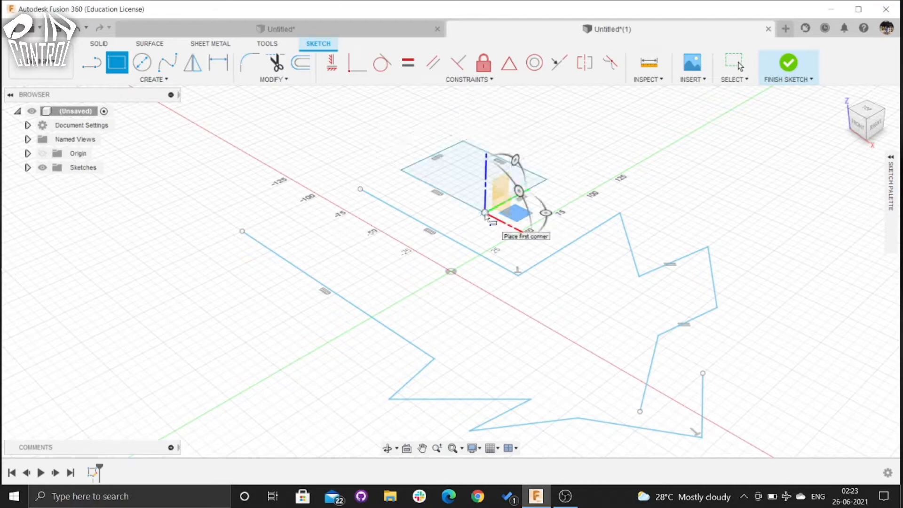
{"action": "left_click", "coordinate": [94, 272]}
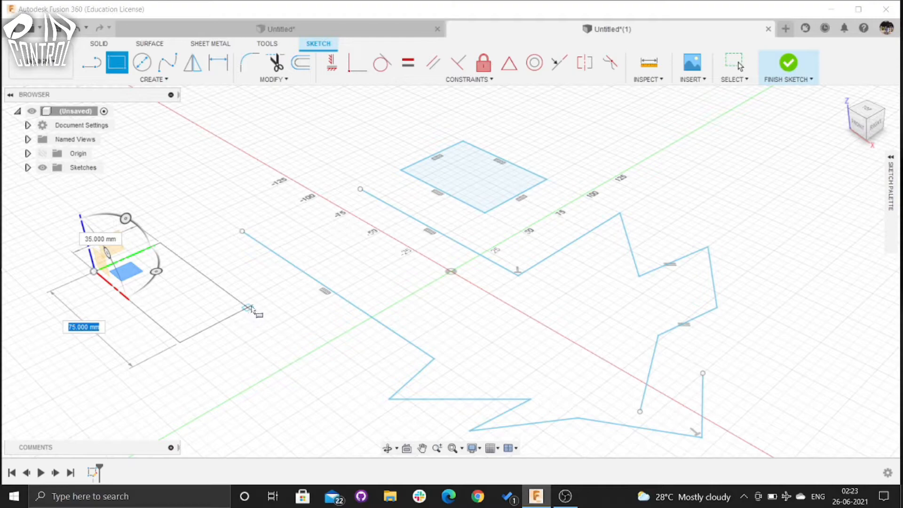
{"action": "left_click", "coordinate": [249, 308]}
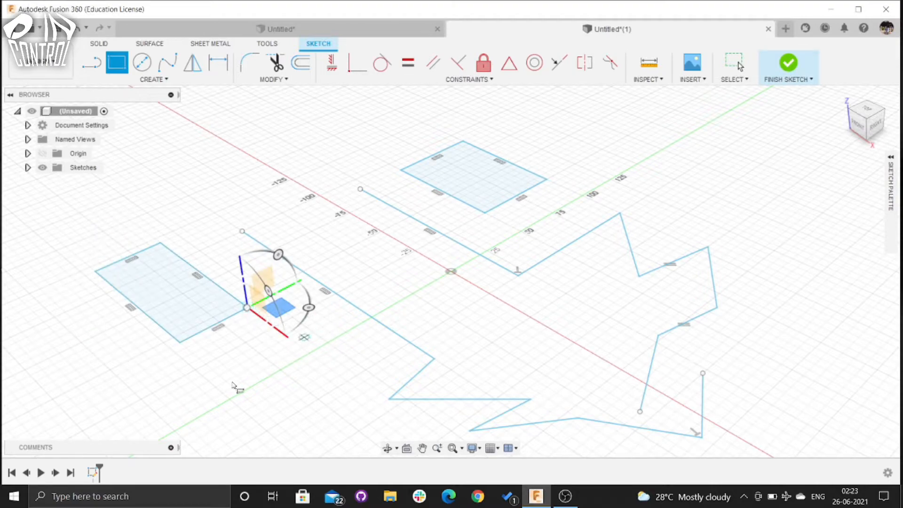
- Draw a small two-point rectangle in front of the 75 by 35 mm one and a larger one behind the first chain's zigzag end
{"action": "left_click", "coordinate": [63, 348]}
{"action": "left_click", "coordinate": [69, 418]}
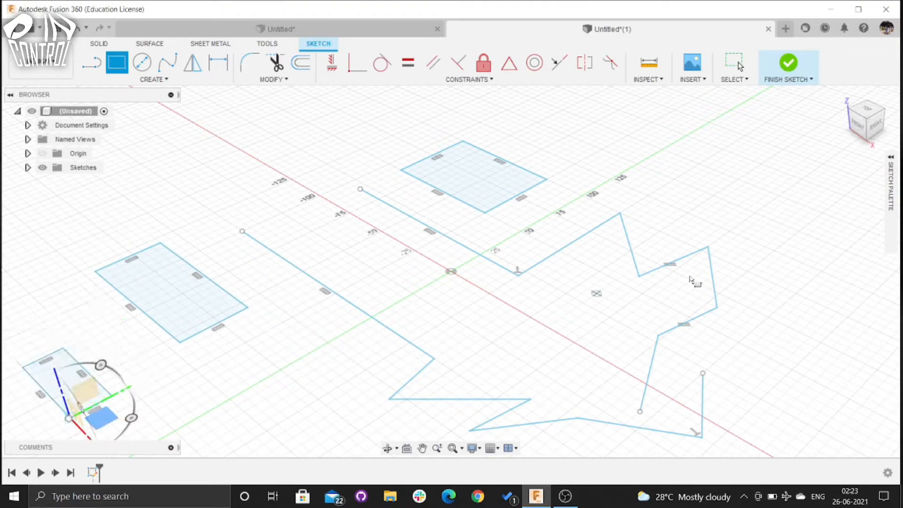
{"action": "left_click", "coordinate": [699, 164]}
{"action": "left_click", "coordinate": [761, 239]}
{"action": "key", "text": "Escape"}
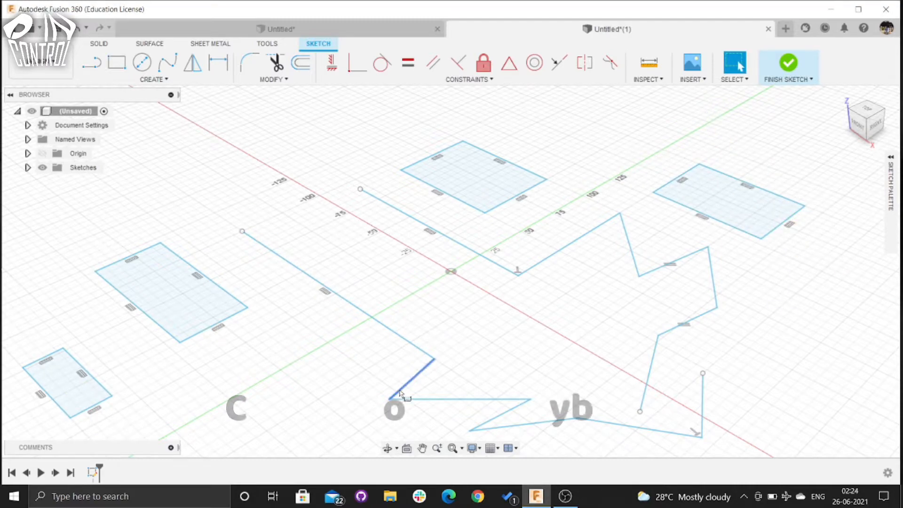
- Draw a two-point rectangle about 80 by 75 mm across the negative X axis and two smaller ones near the negative Y axis
{"action": "key", "text": "r"}
{"action": "left_click", "coordinate": [165, 149]}
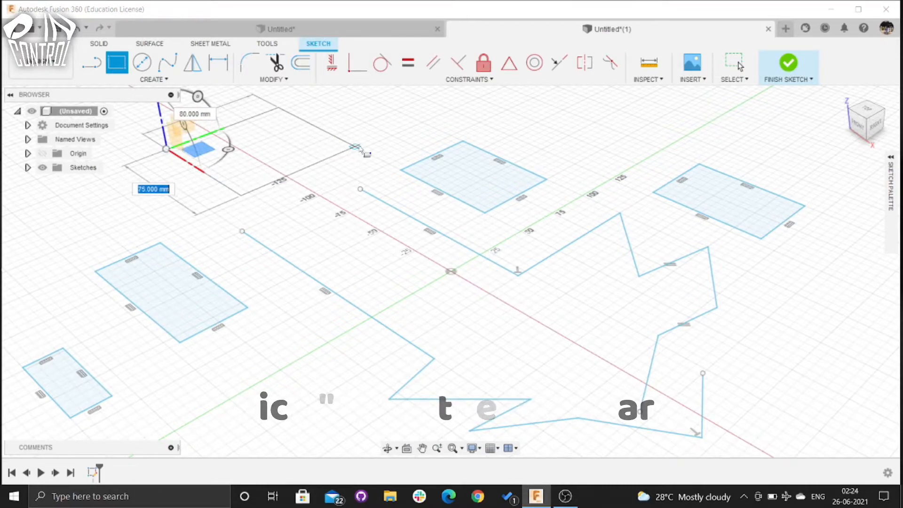
{"action": "left_click", "coordinate": [355, 148]}
{"action": "left_click", "coordinate": [284, 348]}
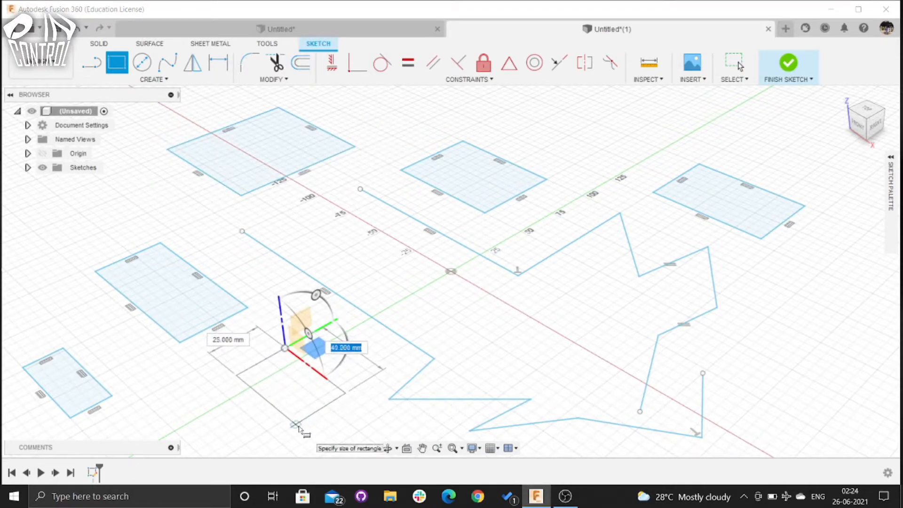
{"action": "left_click", "coordinate": [278, 424]}
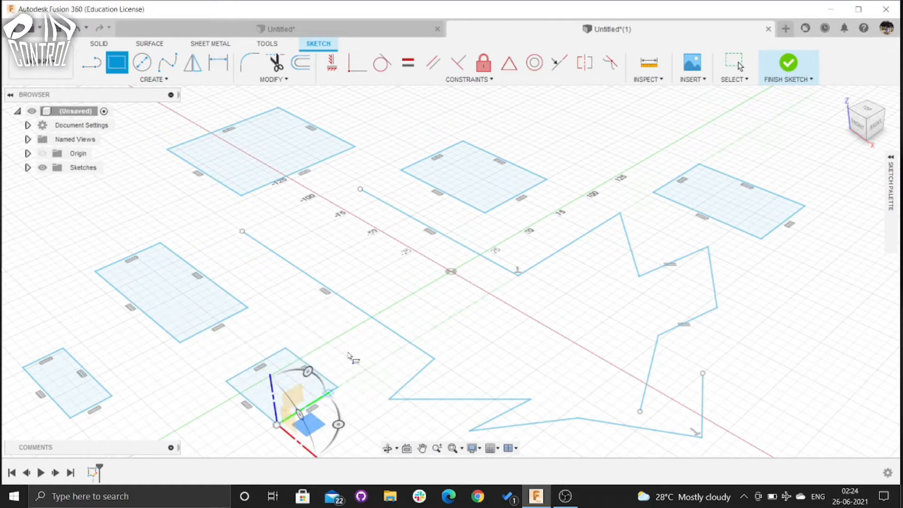
{"action": "left_click", "coordinate": [282, 323]}
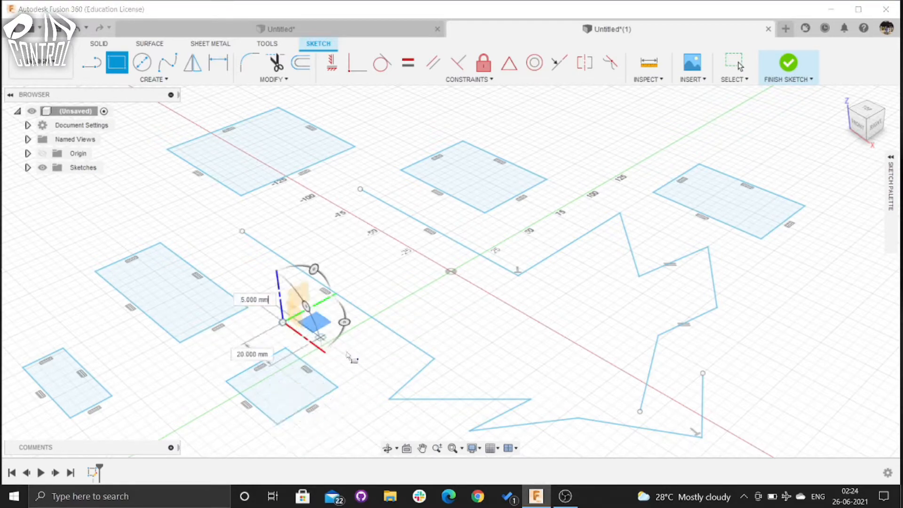
{"action": "left_click", "coordinate": [370, 337]}
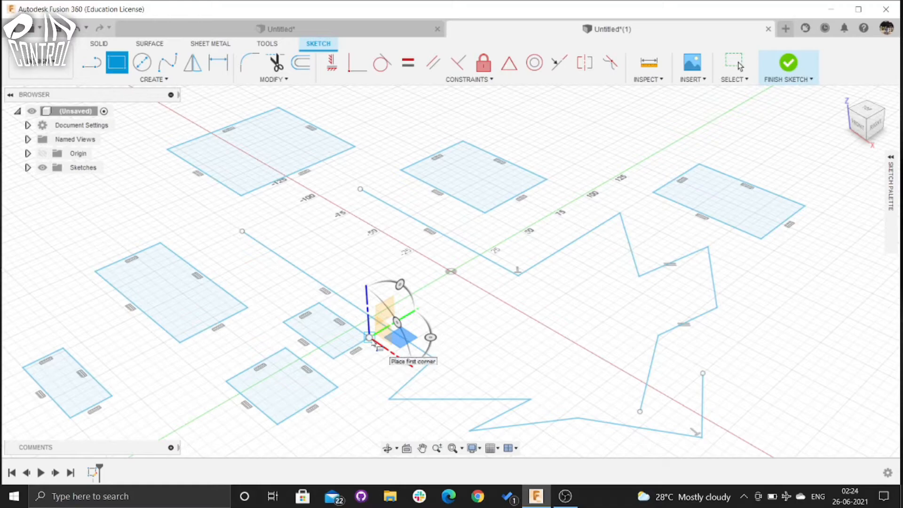
{"action": "key", "text": "Escape"}
- Draw three overlapping center-diameter circles in the empty area beyond the rectangles, the third about 119 mm in diameter
{"action": "scroll", "coordinate": [709, 331], "scroll_direction": "down", "scroll_amount": 5}
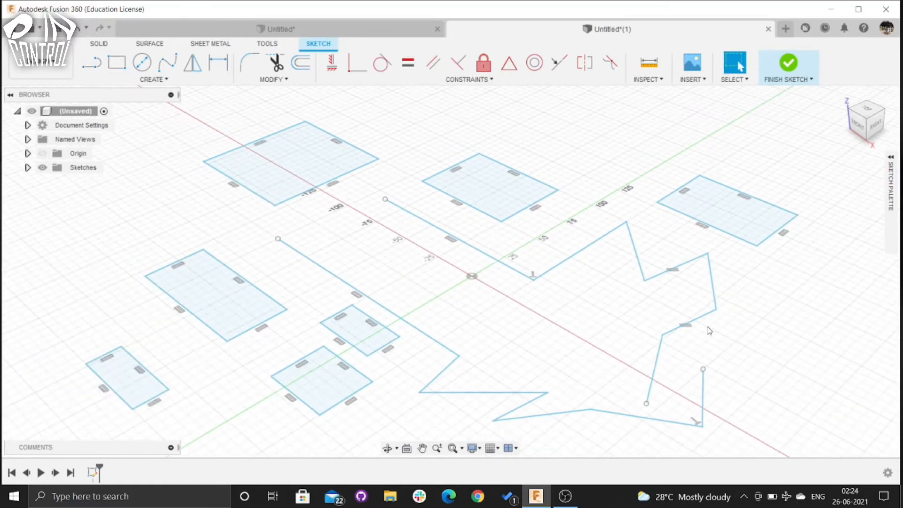
{"action": "left_click", "coordinate": [141, 62]}
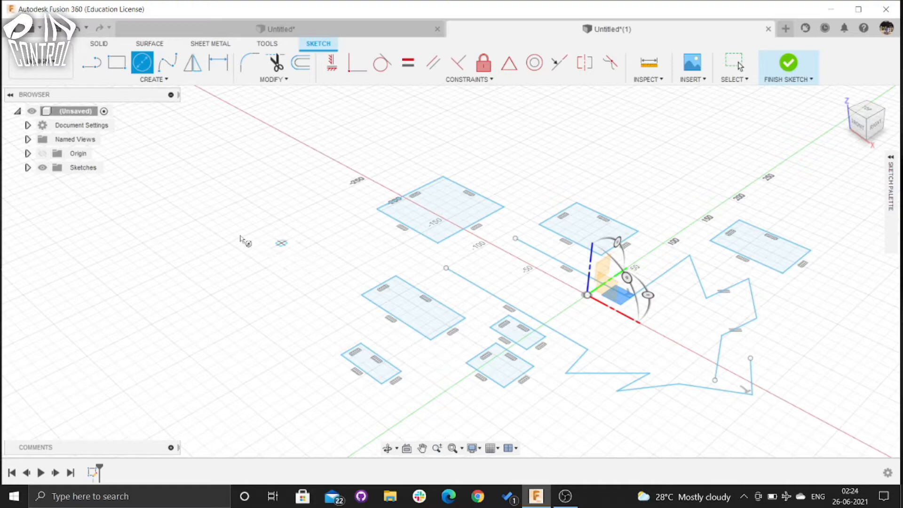
{"action": "left_click", "coordinate": [249, 238]}
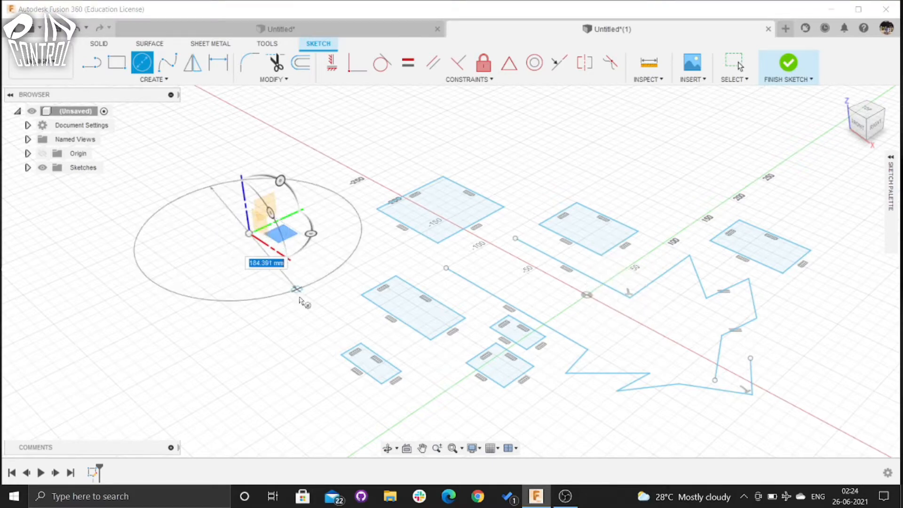
{"action": "left_click", "coordinate": [259, 258]}
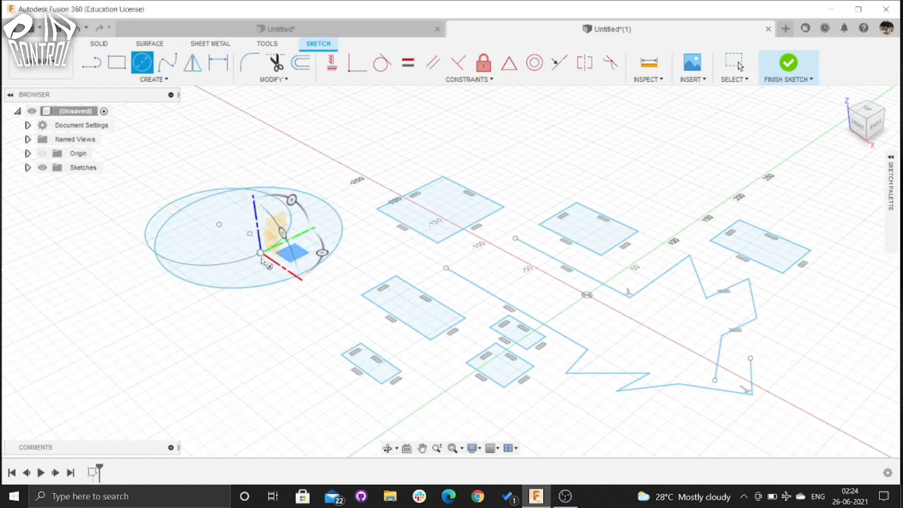
{"action": "left_click", "coordinate": [139, 253]}
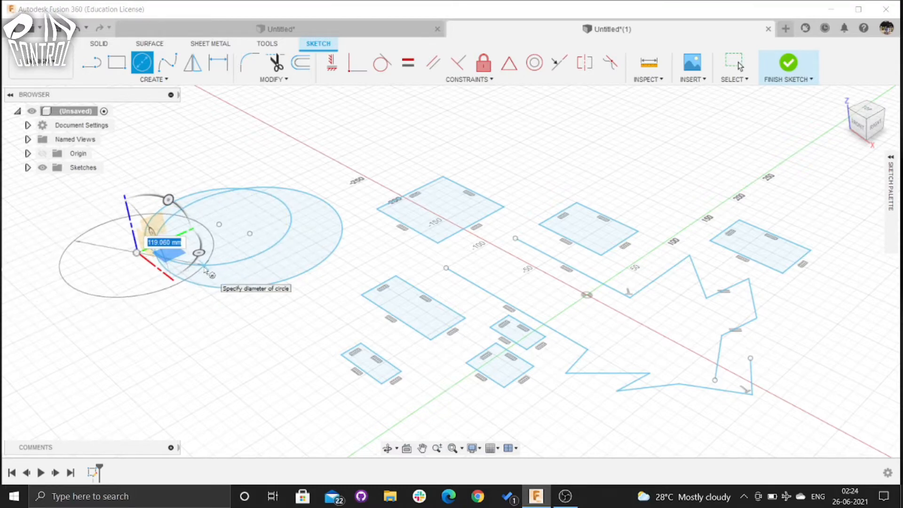
{"action": "left_click", "coordinate": [203, 265]}
- Draw a large circle behind the overlapping group, another overlapping its front, and one about 200 mm in diameter farthest back
{"action": "left_click", "coordinate": [292, 146]}
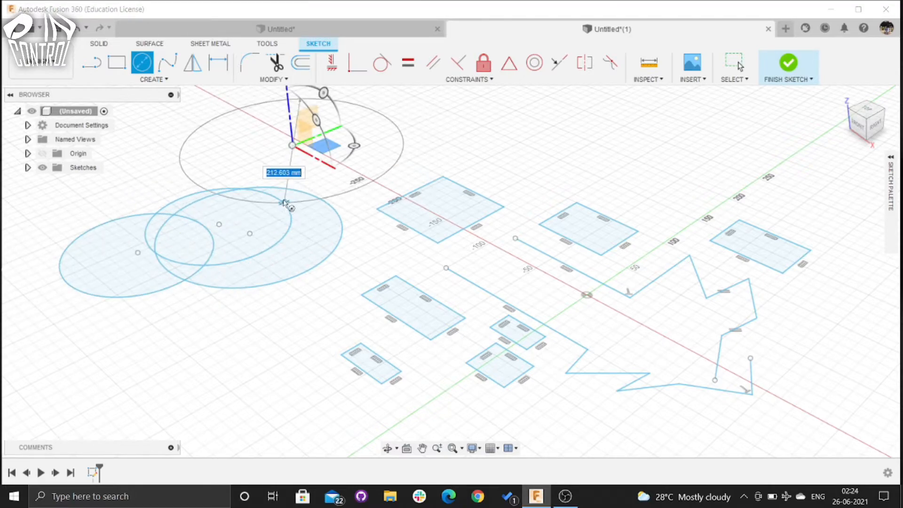
{"action": "left_click", "coordinate": [281, 201]}
{"action": "left_click", "coordinate": [268, 258]}
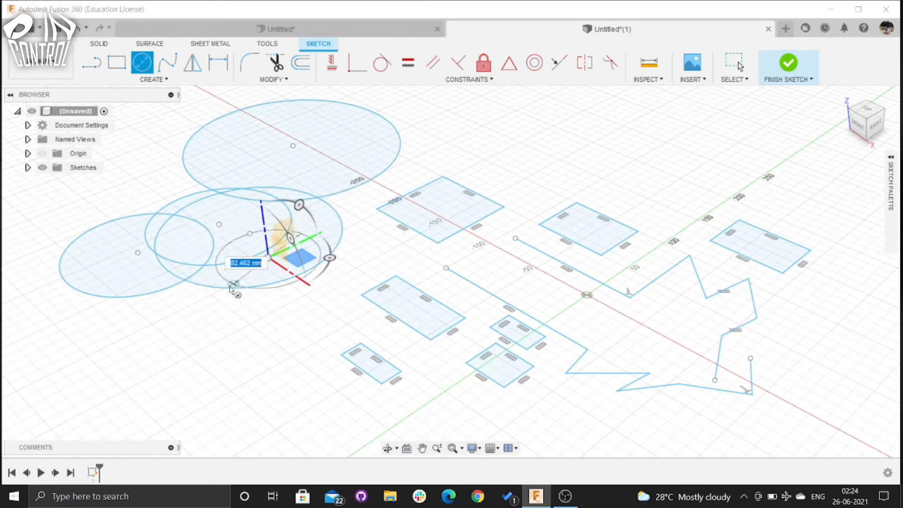
{"action": "left_click", "coordinate": [222, 319]}
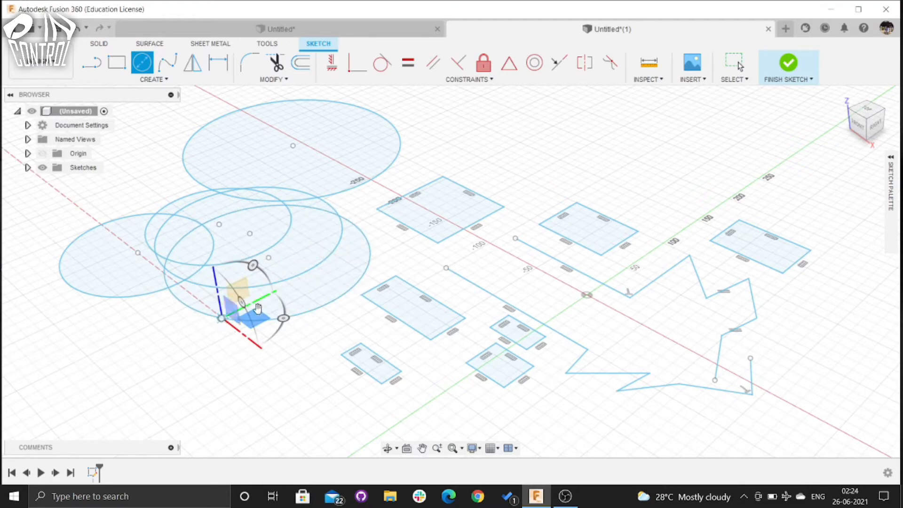
{"action": "left_click", "coordinate": [358, 115]}
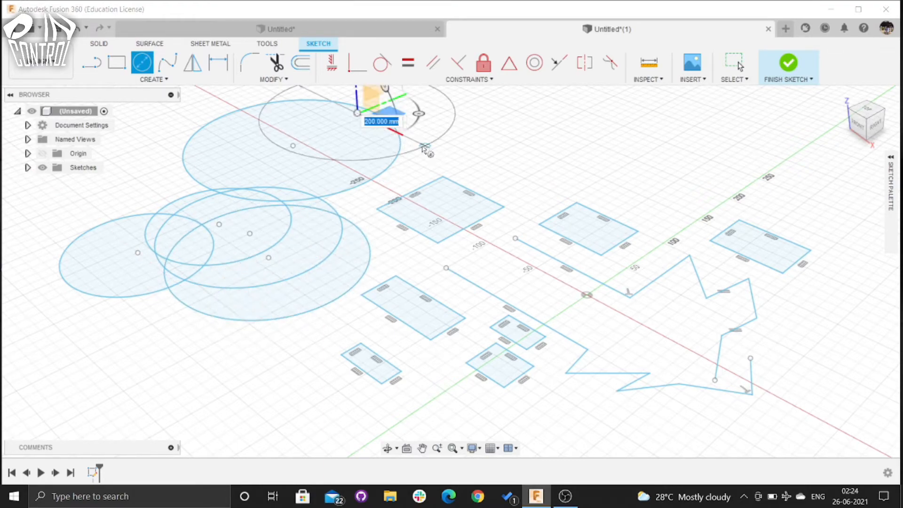
{"action": "left_click", "coordinate": [416, 150]}
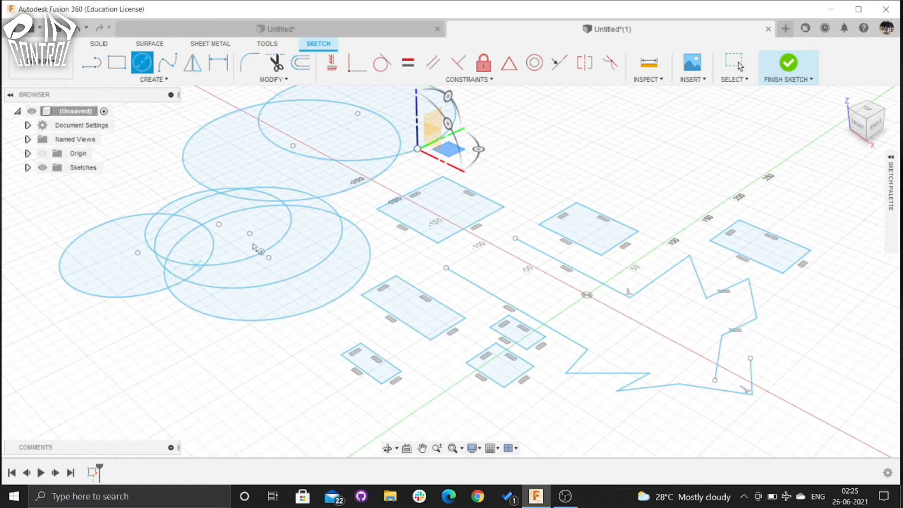
{"action": "key", "text": "Escape"}
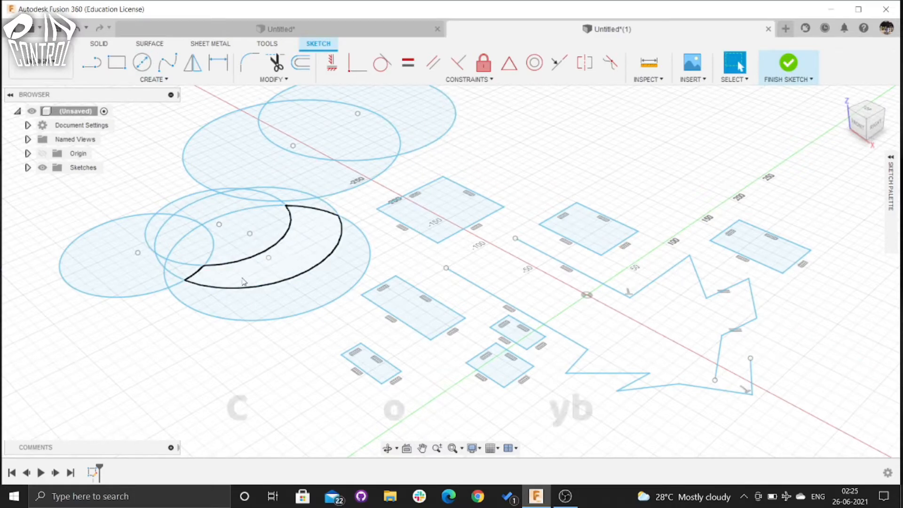
- Draw two nearly concentric circles in front of the overlapping group and a small separate circle on its outer side
{"action": "key", "text": "c"}
{"action": "left_click", "coordinate": [137, 366]}
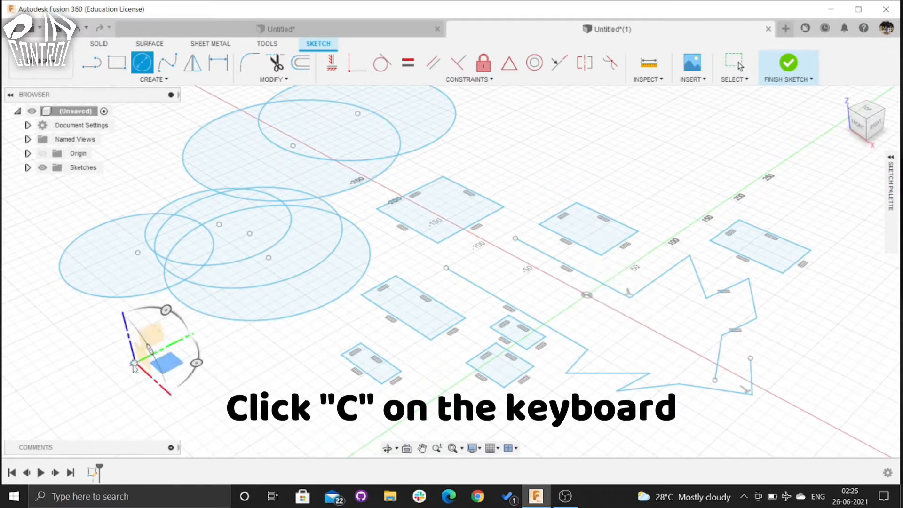
{"action": "left_click", "coordinate": [185, 400]}
{"action": "left_click", "coordinate": [143, 370]}
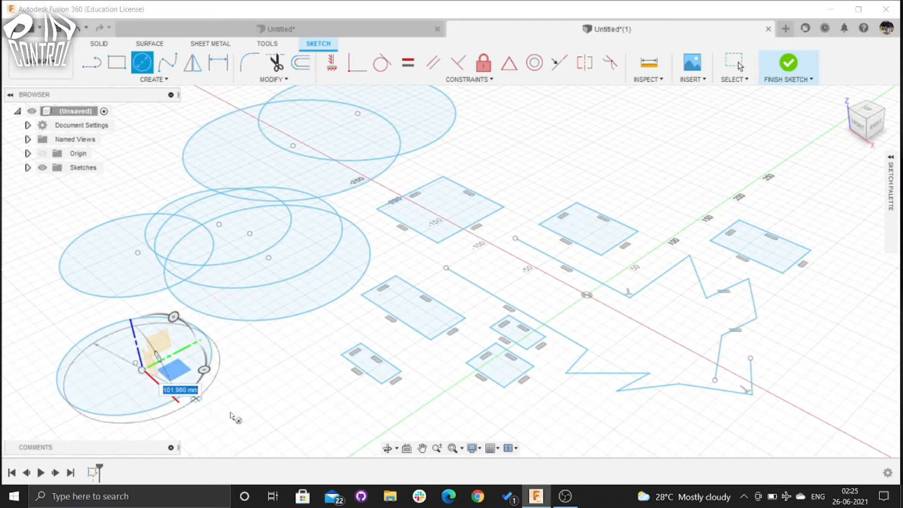
{"action": "left_click", "coordinate": [135, 307]}
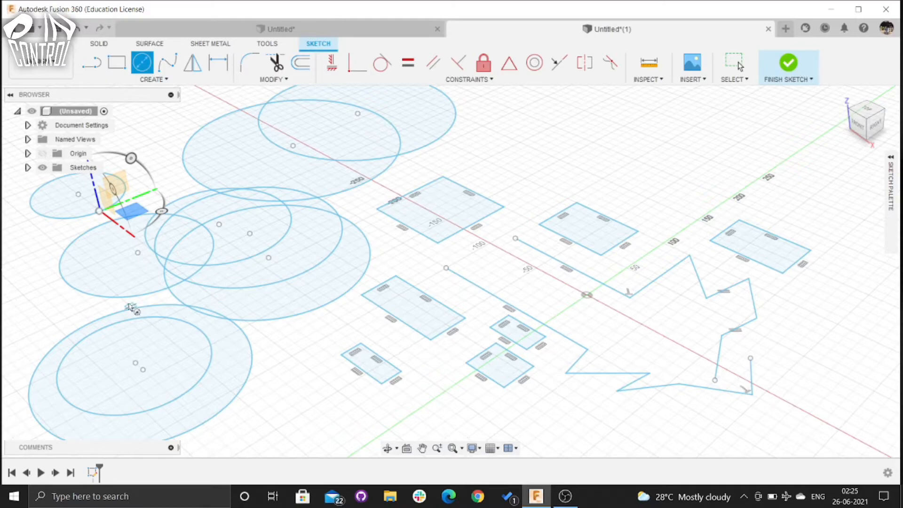
{"action": "key", "text": "Escape"}
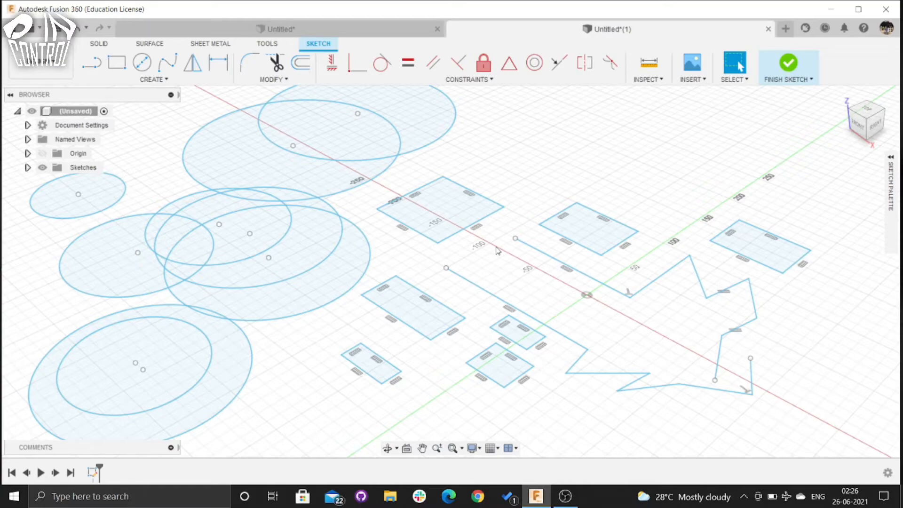
- Add a 100 mm sketch dimension to the long back edge of the rectangle behind the first line chain
{"action": "left_click", "coordinate": [164, 81]}
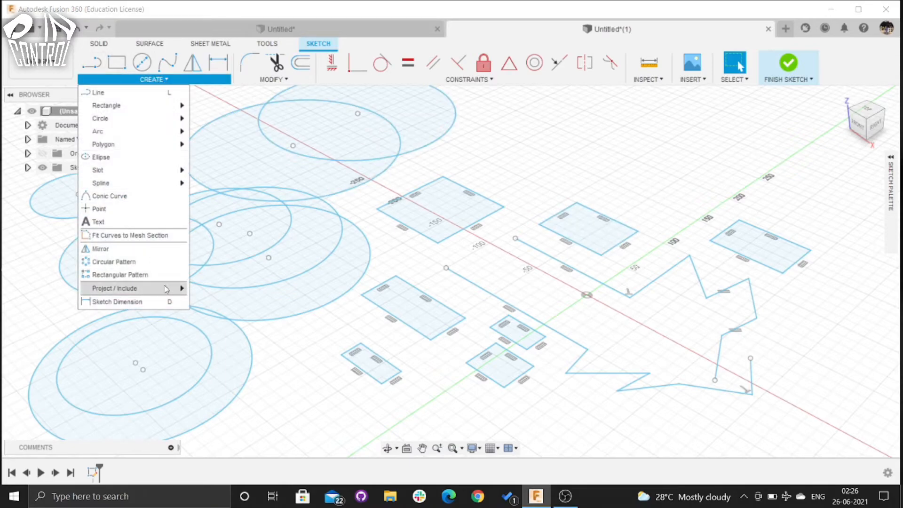
{"action": "left_click", "coordinate": [170, 304]}
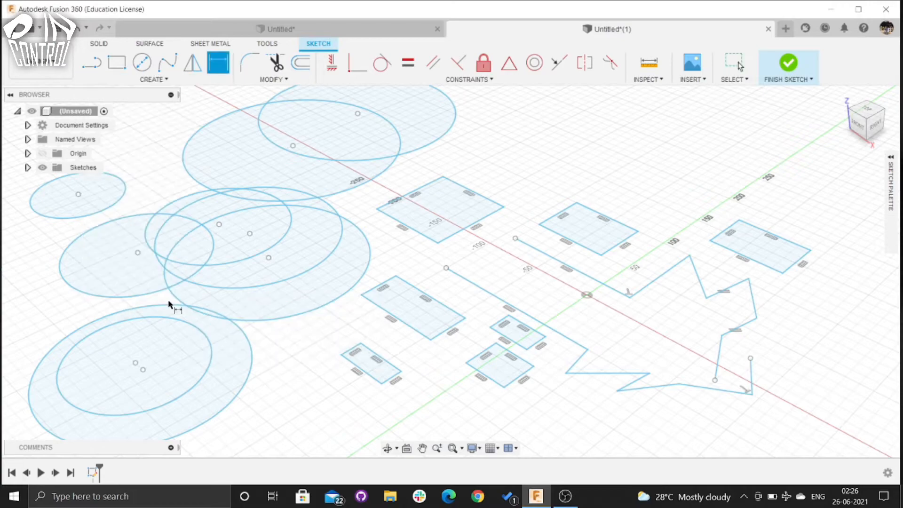
{"action": "left_click", "coordinate": [602, 218]}
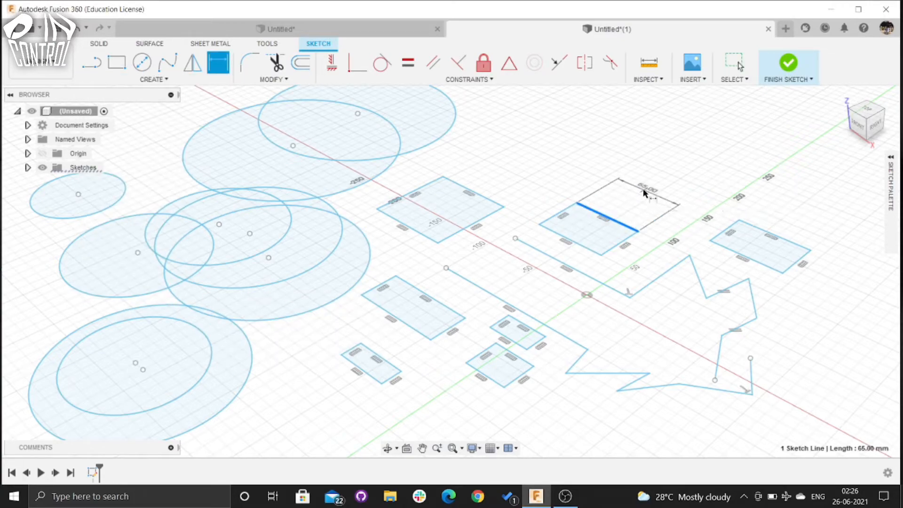
{"action": "left_click", "coordinate": [644, 193]}
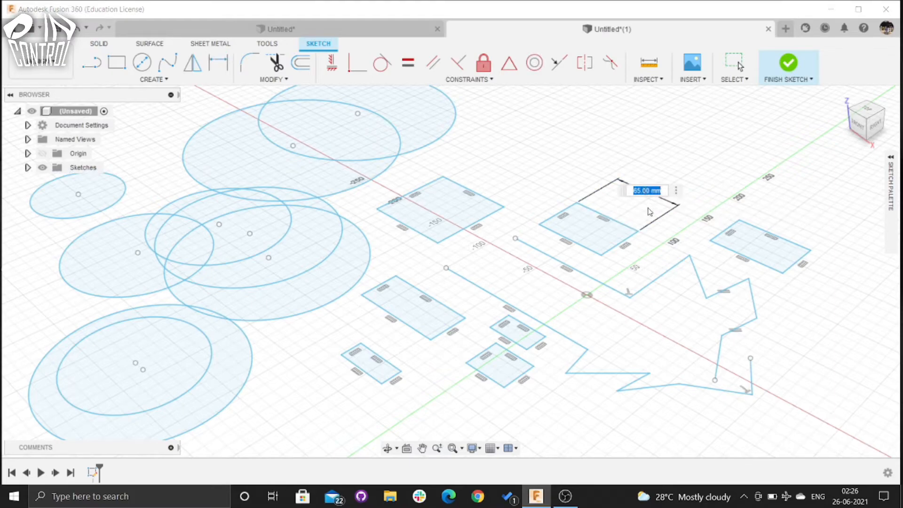
{"action": "type", "text": "100"}
{"action": "key", "text": "Return"}
- Change the long-side dimension of the rectangle behind the first line chain to 200 mm
{"action": "scroll", "coordinate": [639, 242], "scroll_direction": "down", "scroll_amount": 5}
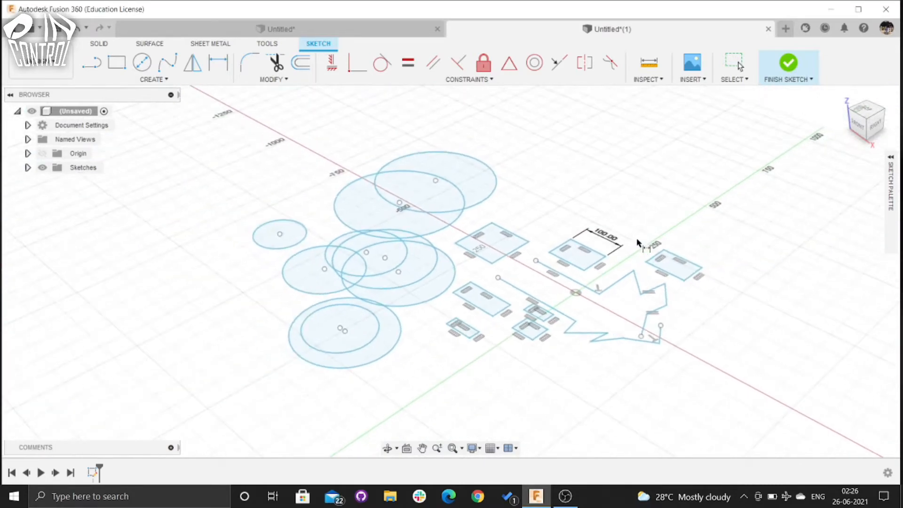
{"action": "scroll", "coordinate": [564, 256], "scroll_direction": "down", "scroll_amount": 3}
{"action": "scroll", "coordinate": [562, 252], "scroll_direction": "up", "scroll_amount": 8}
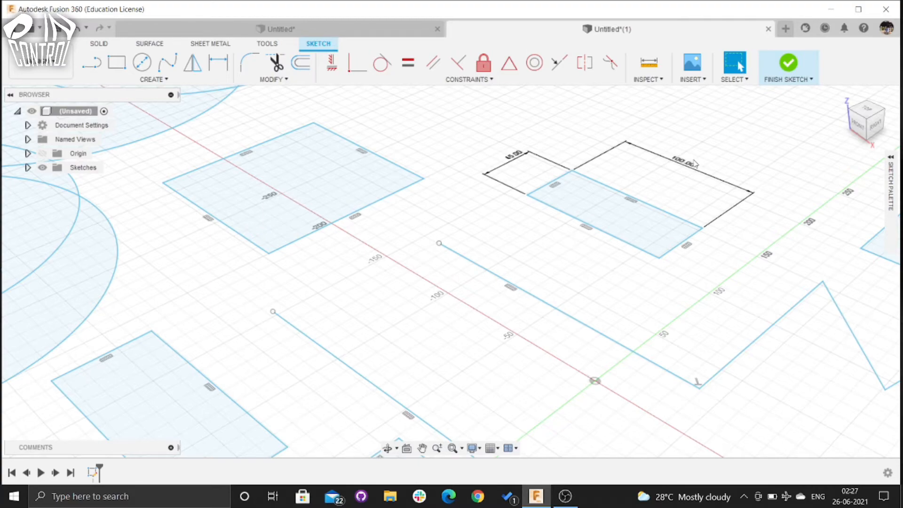
{"action": "double_click", "coordinate": [696, 164]}
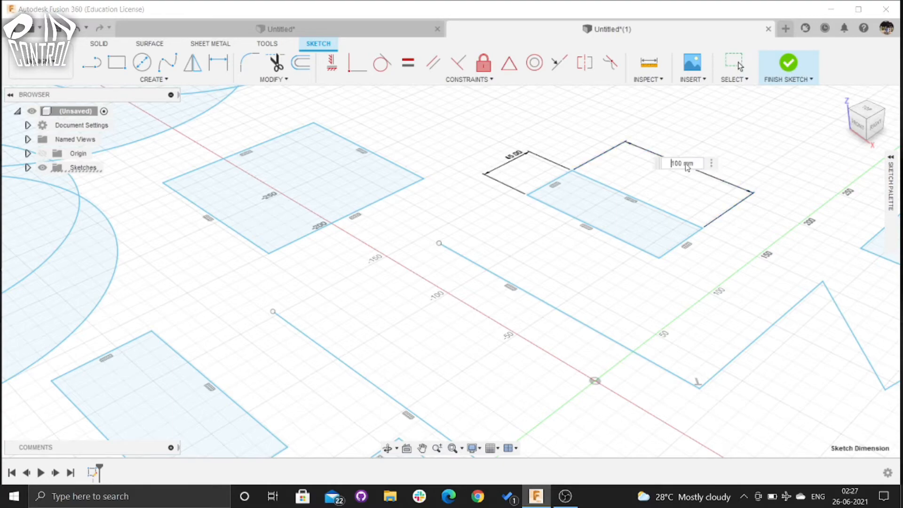
{"action": "key", "text": "BackSpace"}
{"action": "type", "text": "200"}
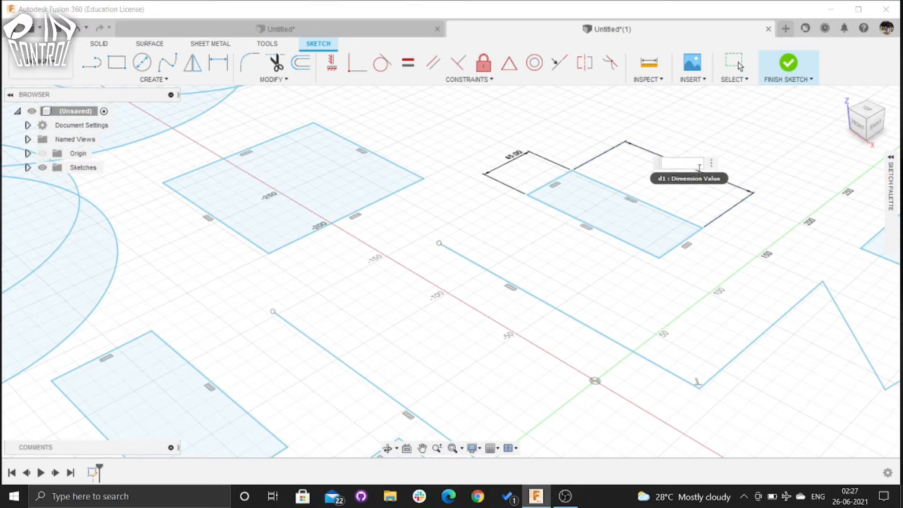
{"action": "key", "text": "Return"}
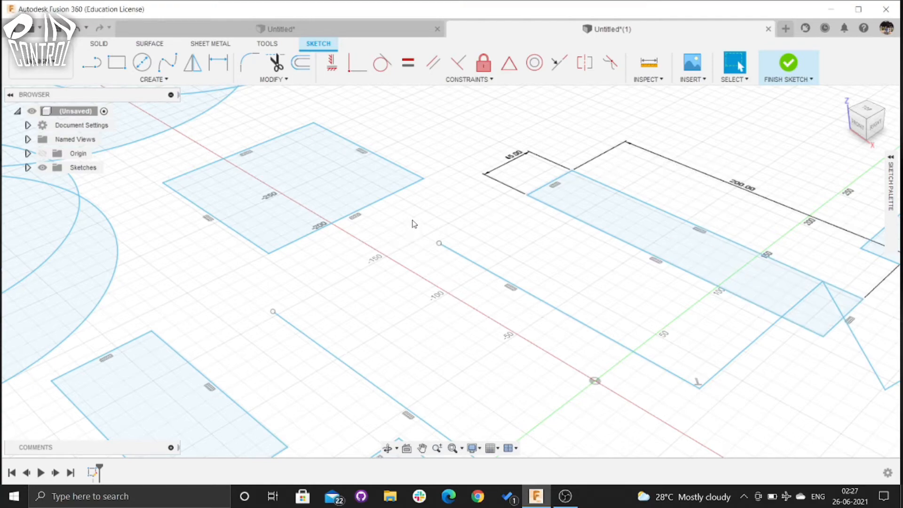
- Dimension the rectangle on the negative X axis to 56 mm along Y and 200 mm along X
{"action": "key", "text": "d"}
{"action": "left_click", "coordinate": [358, 210]}
{"action": "left_click", "coordinate": [373, 254]}
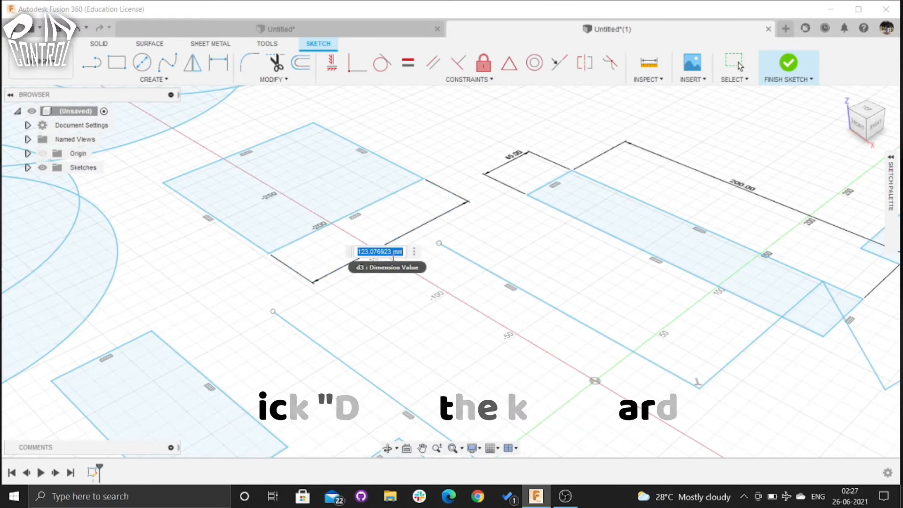
{"action": "type", "text": "56"}
{"action": "key", "text": "Return"}
{"action": "left_click", "coordinate": [277, 180]}
{"action": "left_click", "coordinate": [374, 143]}
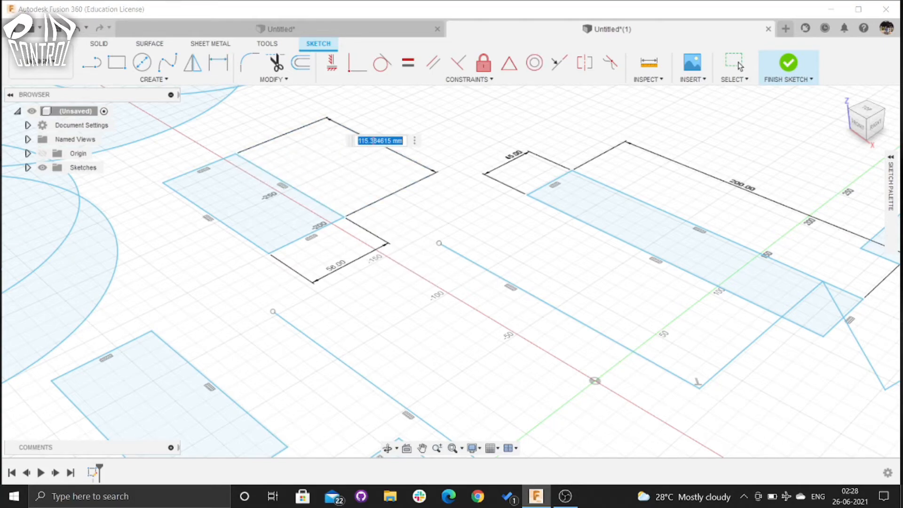
{"action": "type", "text": "200"}
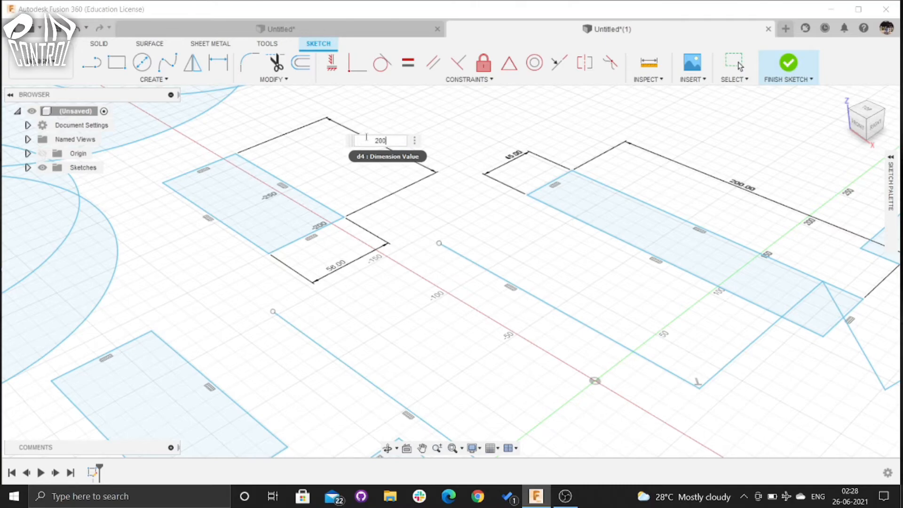
{"action": "key", "text": "Return"}
- Draw a 300 mm diameter center circle in the empty area between the positive X and Y axes, beyond the existing shapes
{"action": "scroll", "coordinate": [366, 140], "scroll_direction": "down", "scroll_amount": 10}
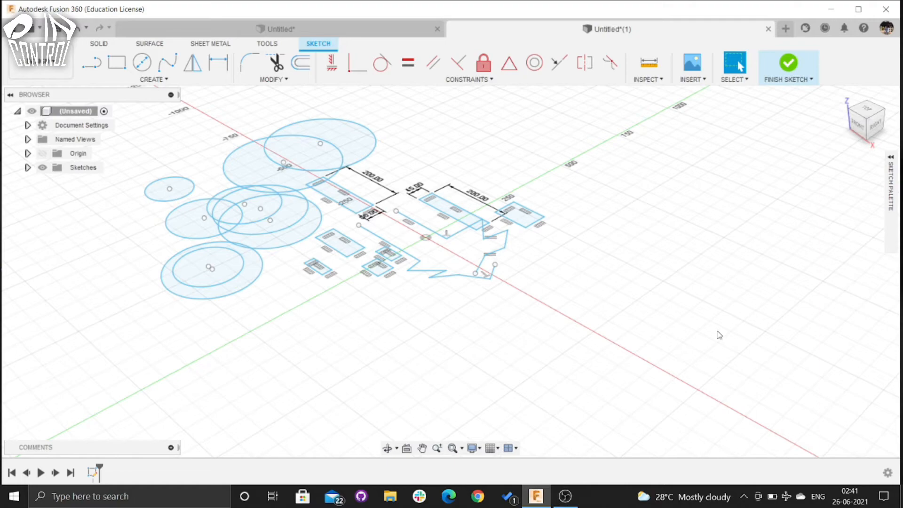
{"action": "key", "text": "c"}
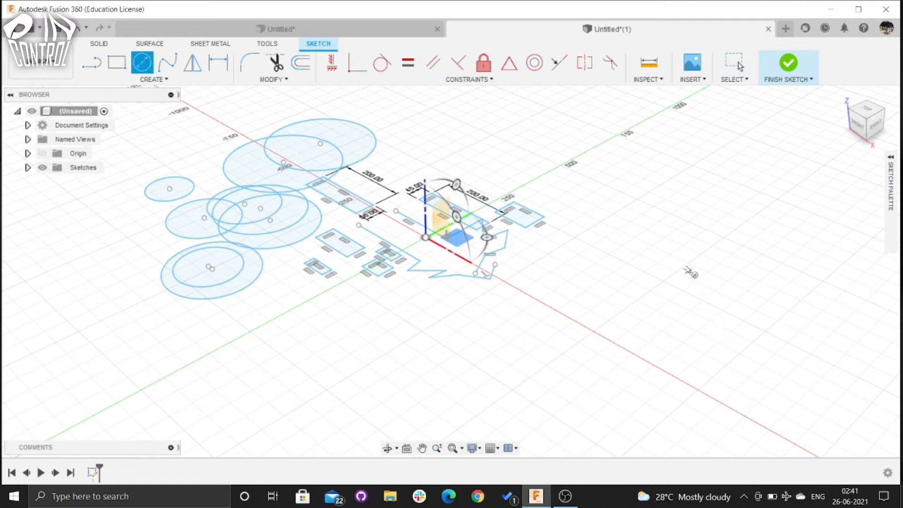
{"action": "left_click", "coordinate": [665, 254]}
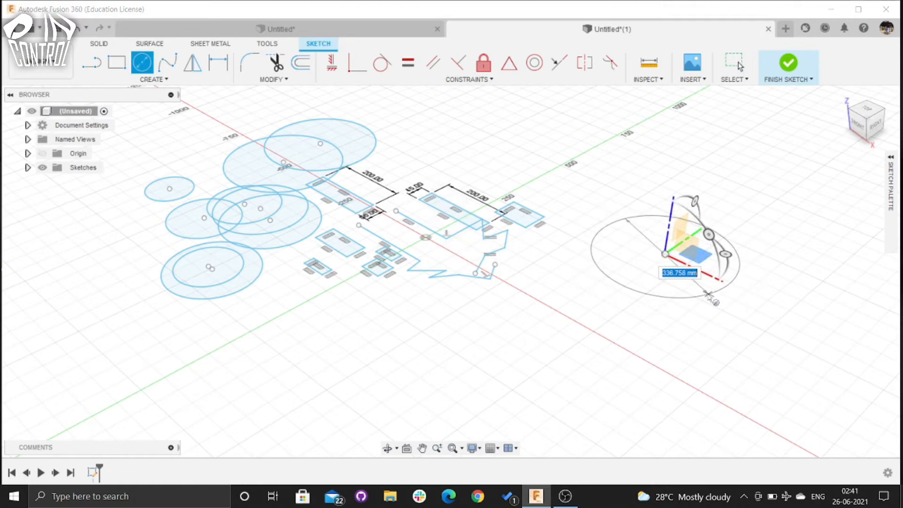
{"action": "type", "text": "300"}
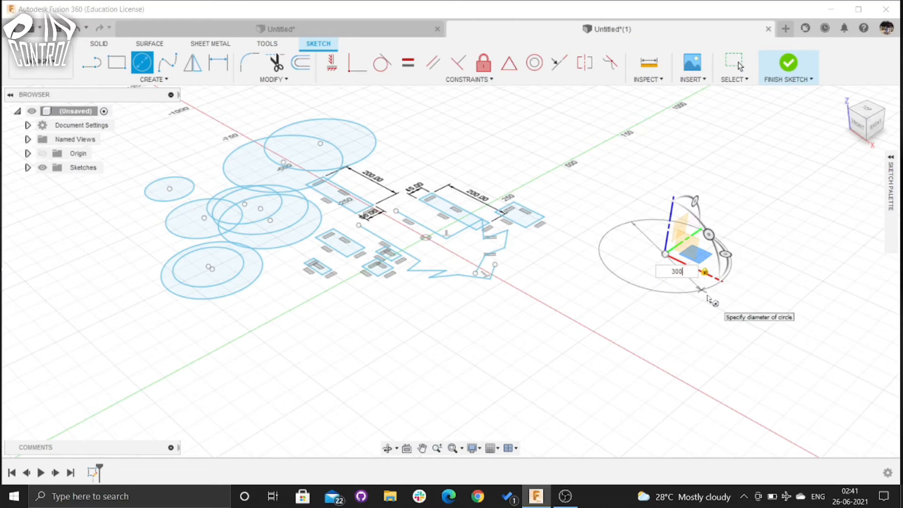
{"action": "key", "text": "Return"}
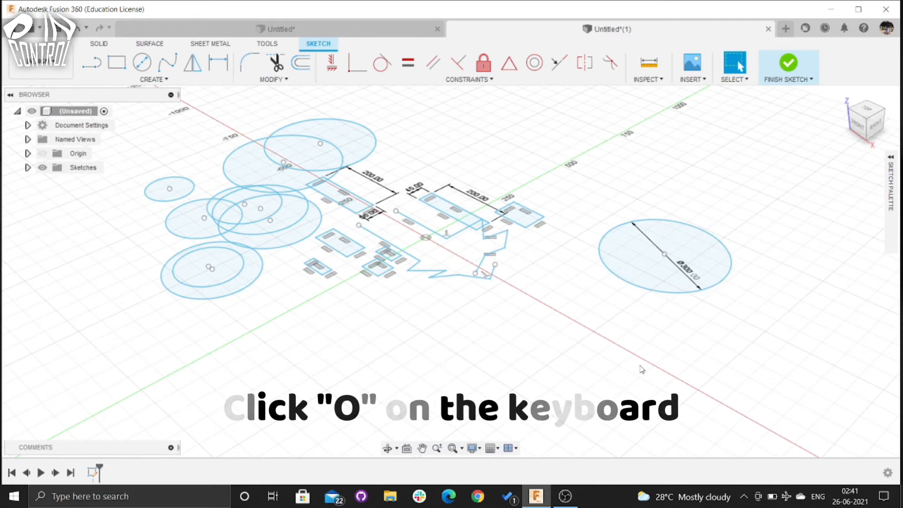
- Offset the 300 mm circle outward by 100 mm
{"action": "key", "text": "o"}
{"action": "left_click", "coordinate": [670, 292]}
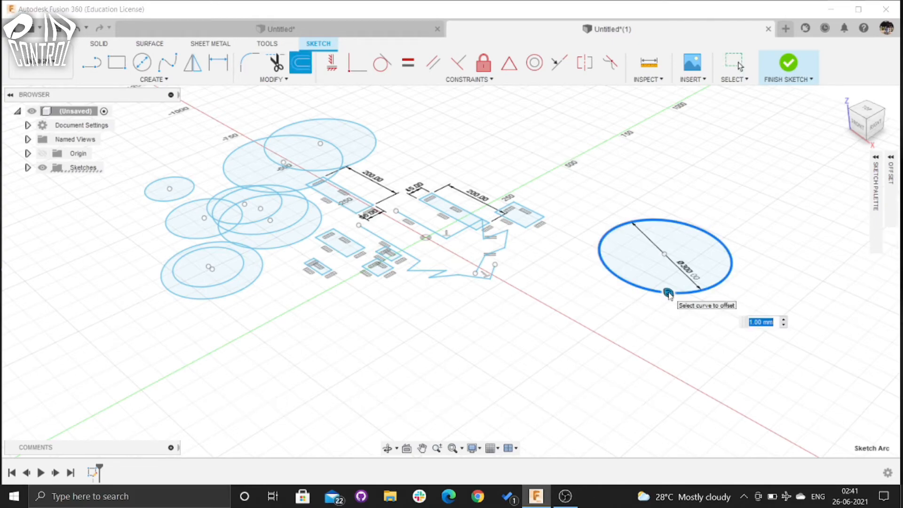
{"action": "left_click_drag", "start_coordinate": [668, 292], "coordinate": [669, 312]}
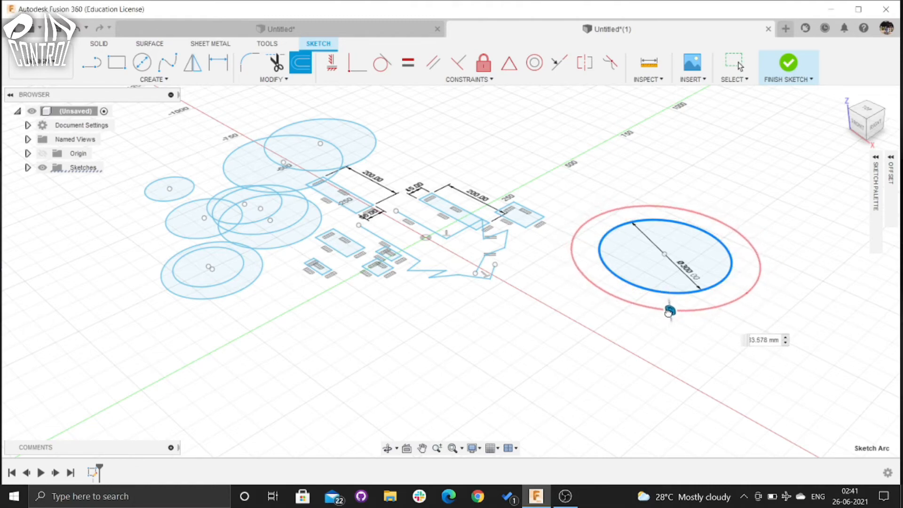
{"action": "type", "text": "110"}
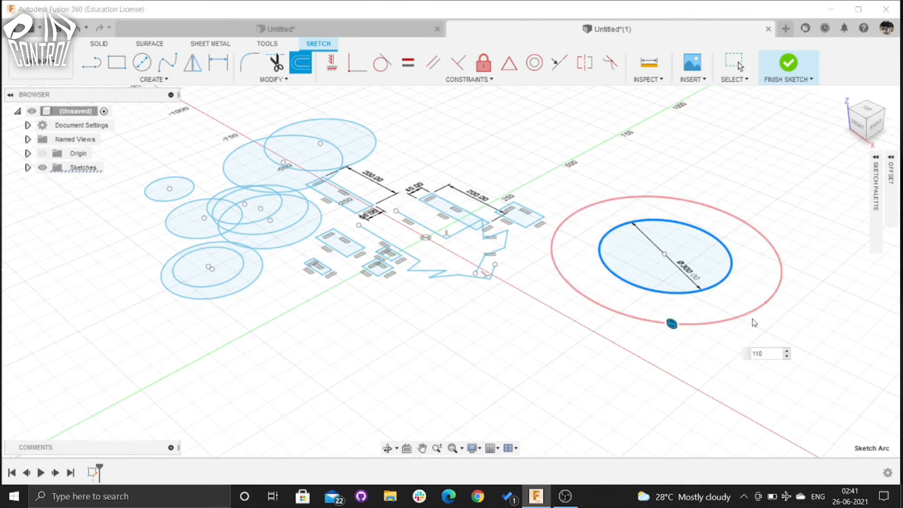
{"action": "key", "text": "BackSpace"}
{"action": "key", "text": "BackSpace"}
{"action": "type", "text": "00"}
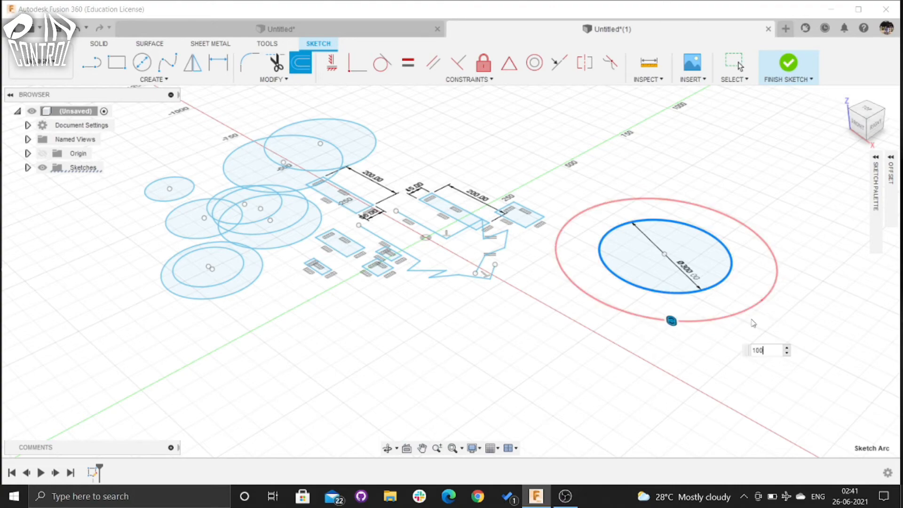
{"action": "key", "text": "Return"}
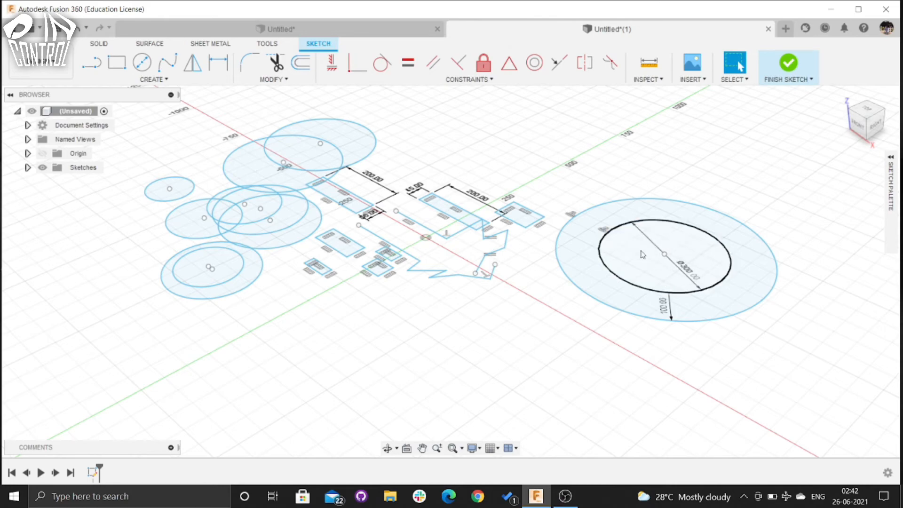
- Offset the 300 mm circle inward by 10 mm, using a value of -10
{"action": "key", "text": "o"}
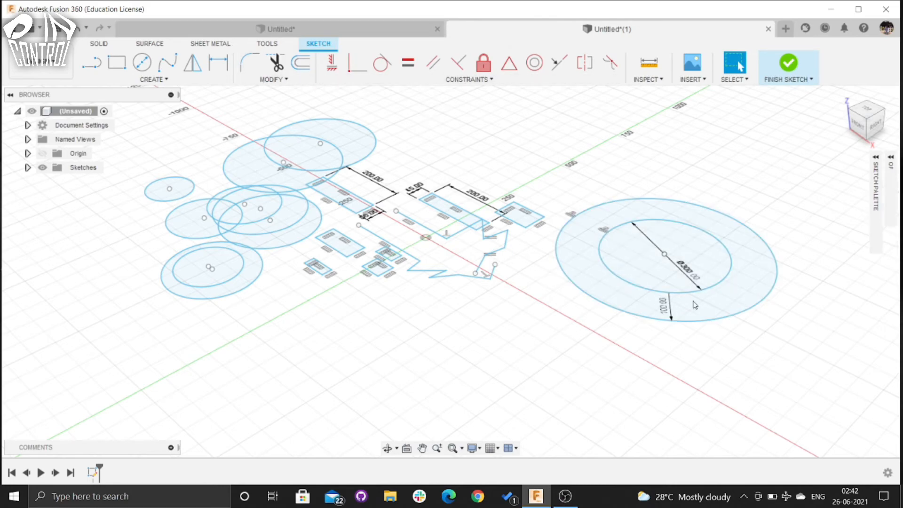
{"action": "left_click", "coordinate": [668, 292]}
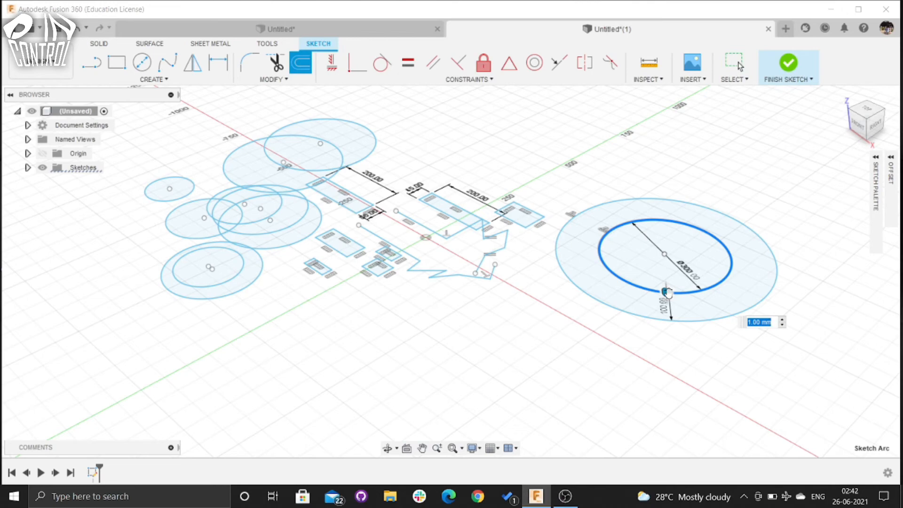
{"action": "left_click_drag", "start_coordinate": [665, 270], "coordinate": [666, 276]}
{"action": "key", "text": "BackSpace"}
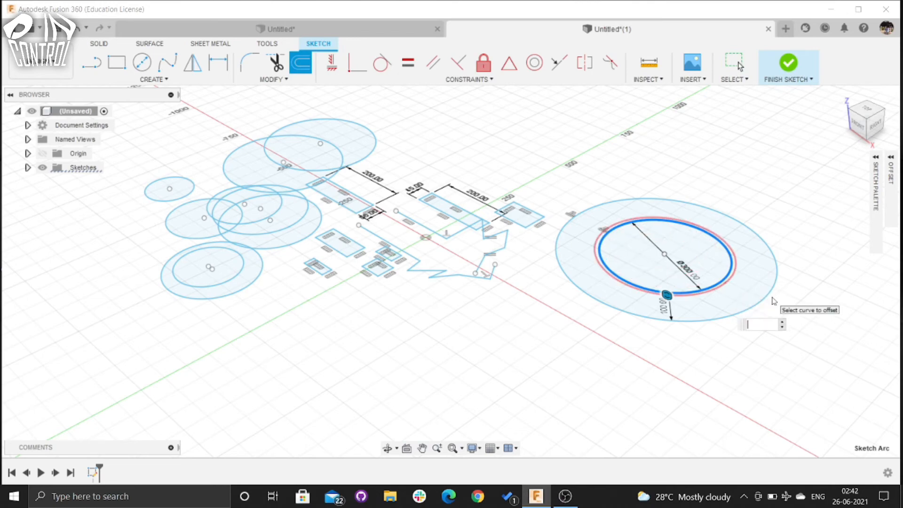
{"action": "type", "text": "-10"}
{"action": "key", "text": "Return"}
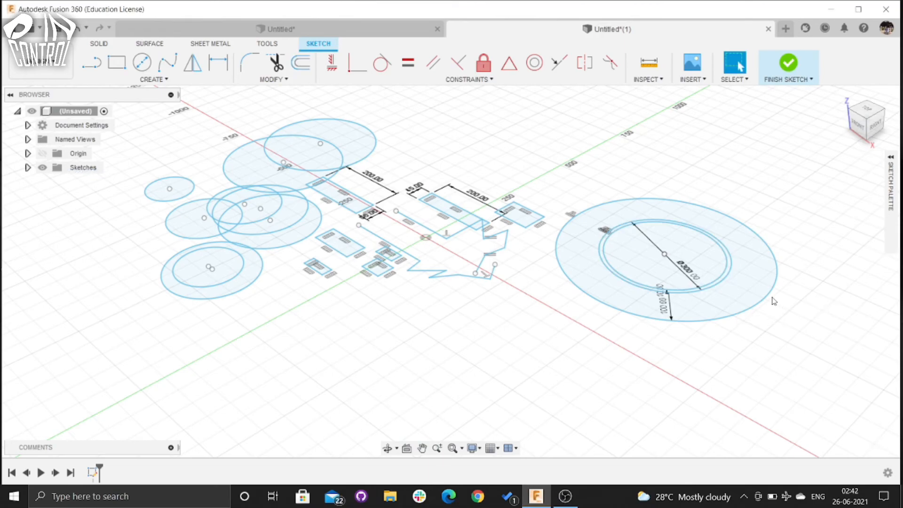
- Examine the narrow ring between the 300 mm circle and its inner offset, including its offset dimension
{"action": "scroll", "coordinate": [674, 301], "scroll_direction": "down", "scroll_amount": 3}
{"action": "scroll", "coordinate": [673, 301], "scroll_direction": "up", "scroll_amount": 8}
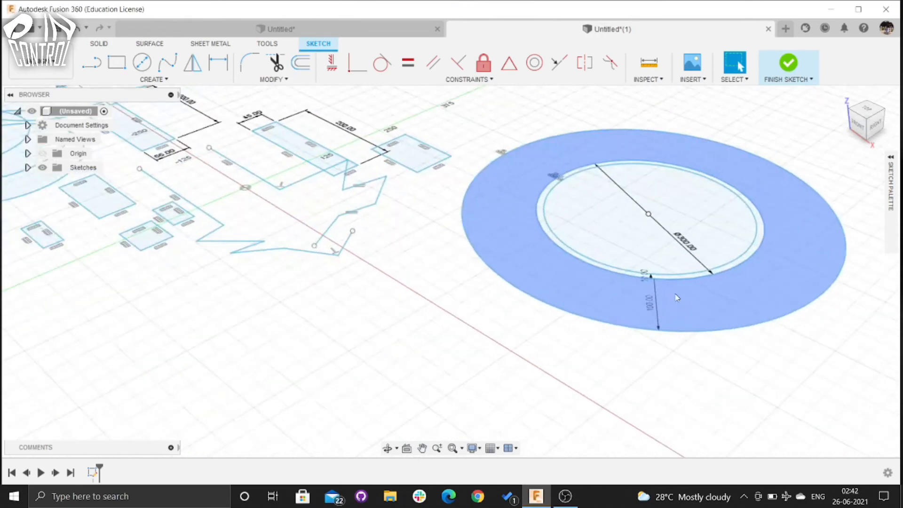
{"action": "scroll", "coordinate": [680, 272], "scroll_direction": "up", "scroll_amount": 3}
{"action": "scroll", "coordinate": [681, 268], "scroll_direction": "up", "scroll_amount": 3}
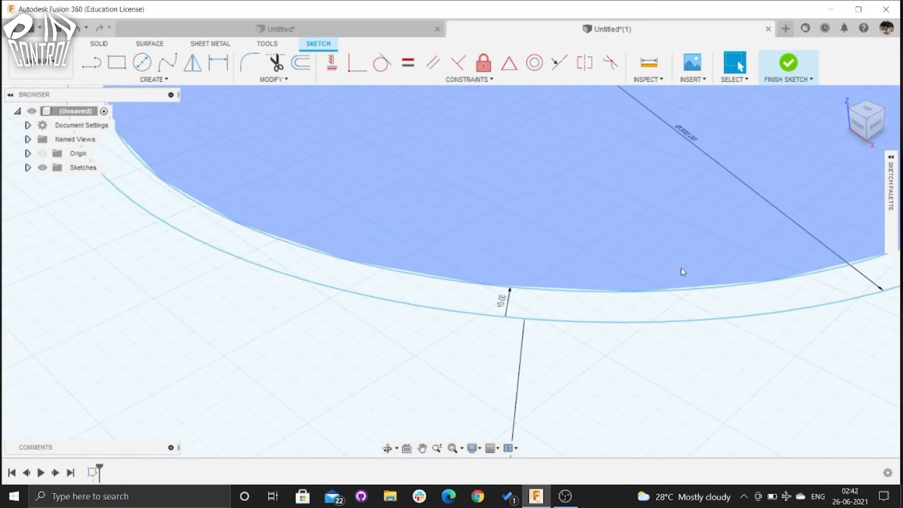
{"action": "scroll", "coordinate": [522, 294], "scroll_direction": "up", "scroll_amount": 2}
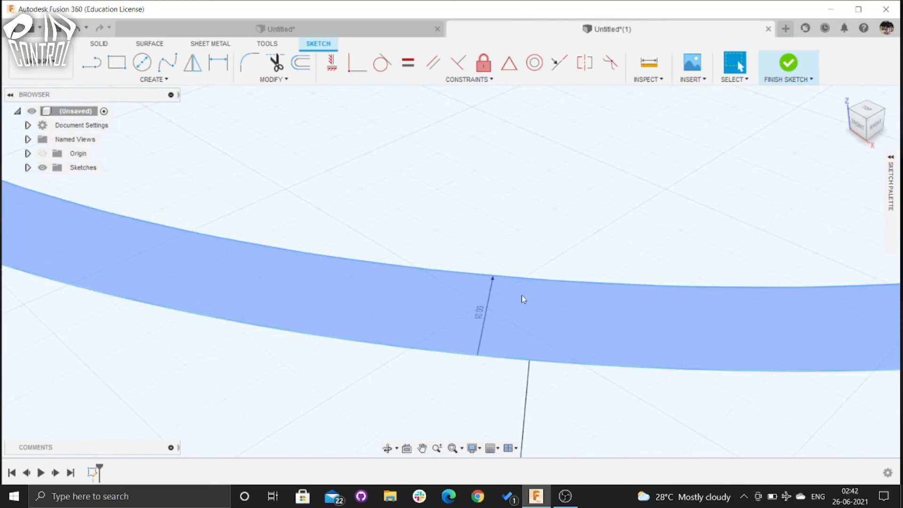
{"action": "scroll", "coordinate": [522, 296], "scroll_direction": "down", "scroll_amount": 5}
{"action": "scroll", "coordinate": [533, 300], "scroll_direction": "down", "scroll_amount": 6}
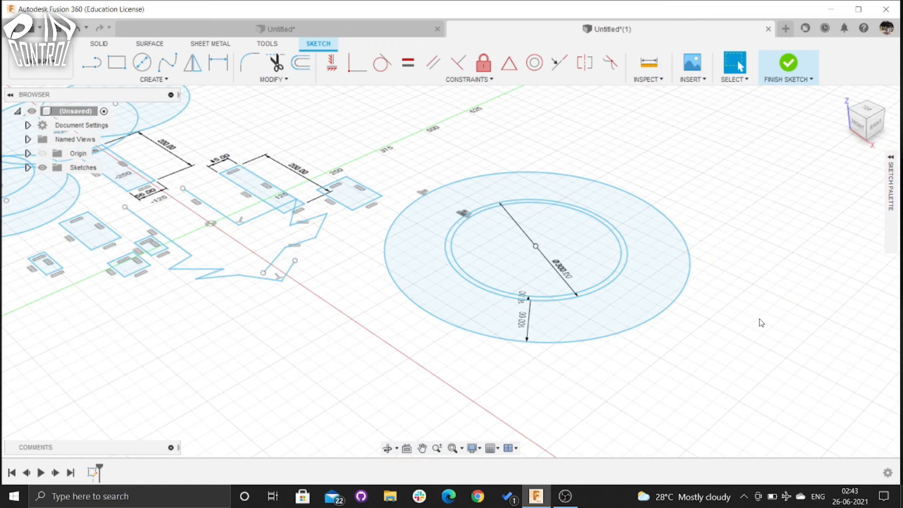
- Review the sketch by selecting a zigzag line, the small rectangle beside the Y axis, an overlapping circle profile and the large offset ring
{"action": "left_click", "coordinate": [246, 279]}
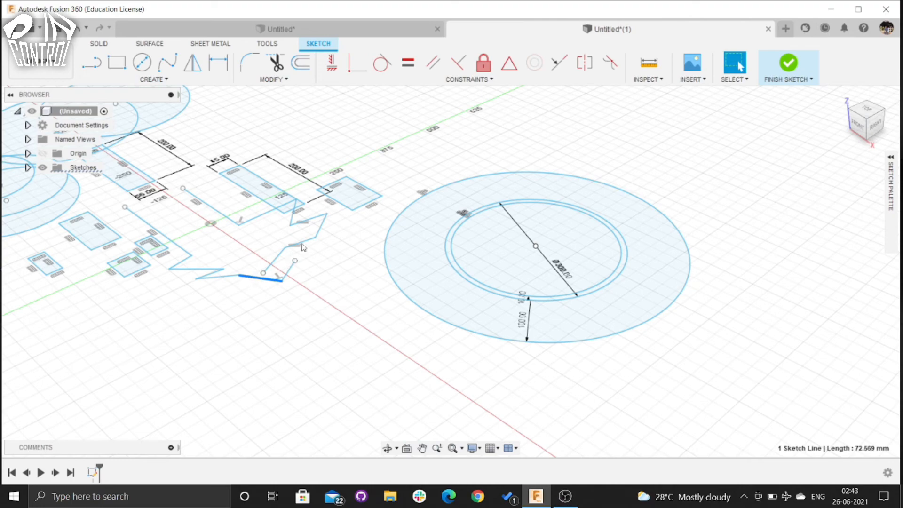
{"action": "left_click", "coordinate": [354, 198]}
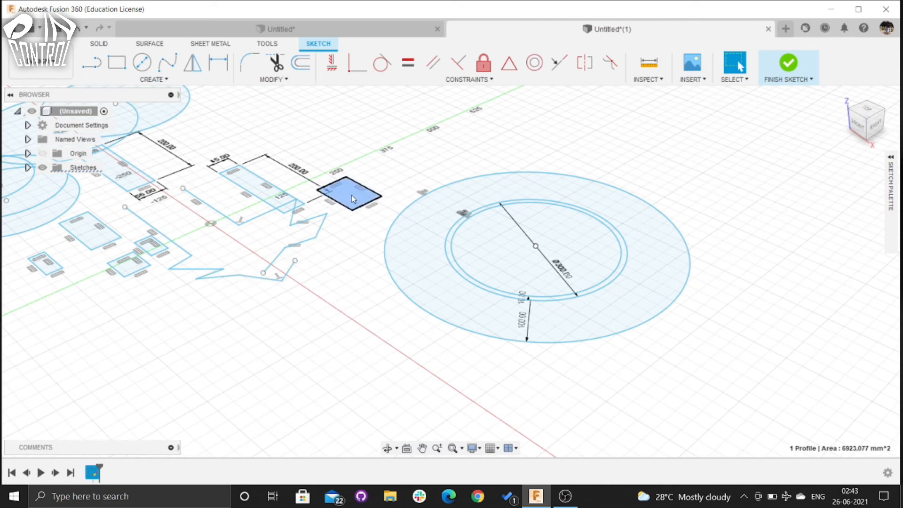
{"action": "scroll", "coordinate": [446, 252], "scroll_direction": "down", "scroll_amount": 3}
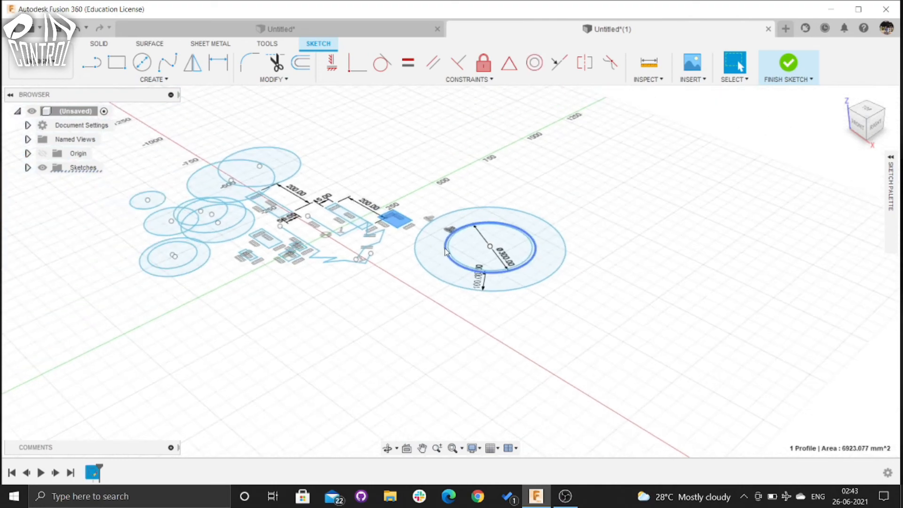
{"action": "left_click", "coordinate": [209, 180]}
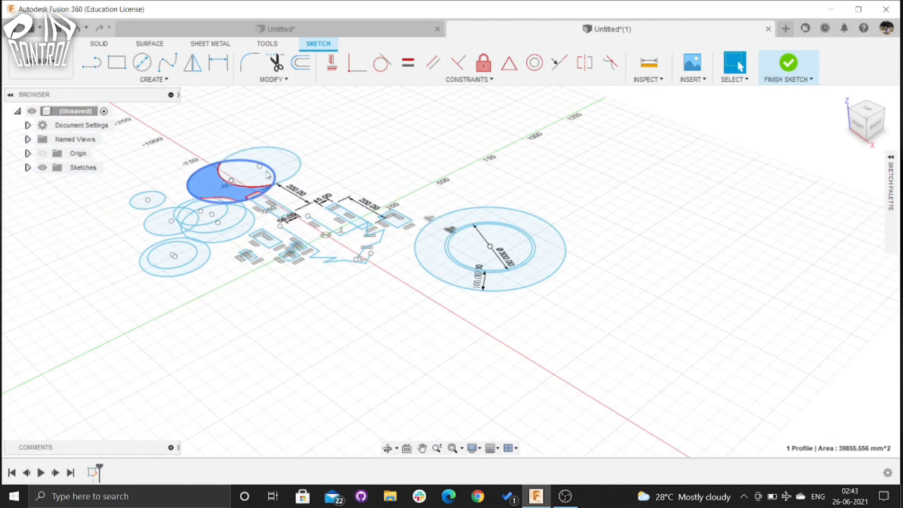
{"action": "scroll", "coordinate": [285, 164], "scroll_direction": "down", "scroll_amount": 2}
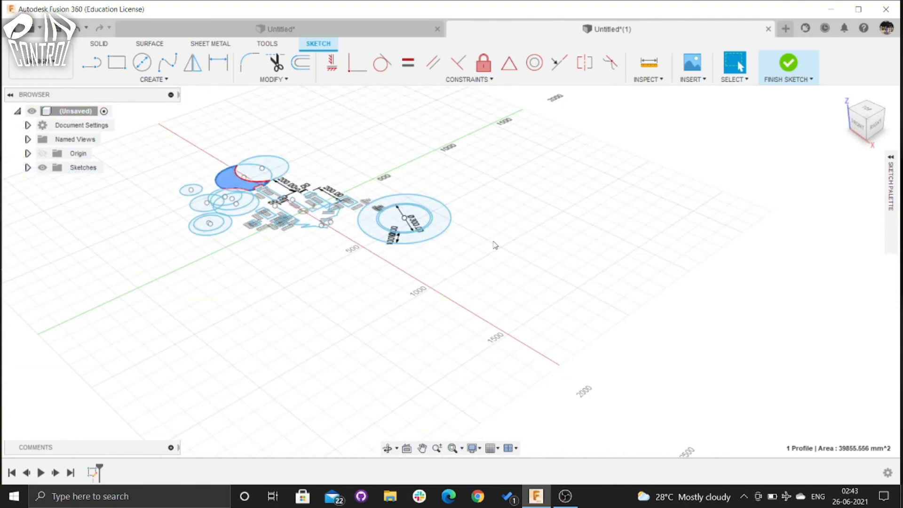
{"action": "scroll", "coordinate": [357, 229], "scroll_direction": "down", "scroll_amount": 2}
{"action": "scroll", "coordinate": [329, 226], "scroll_direction": "up", "scroll_amount": 8}
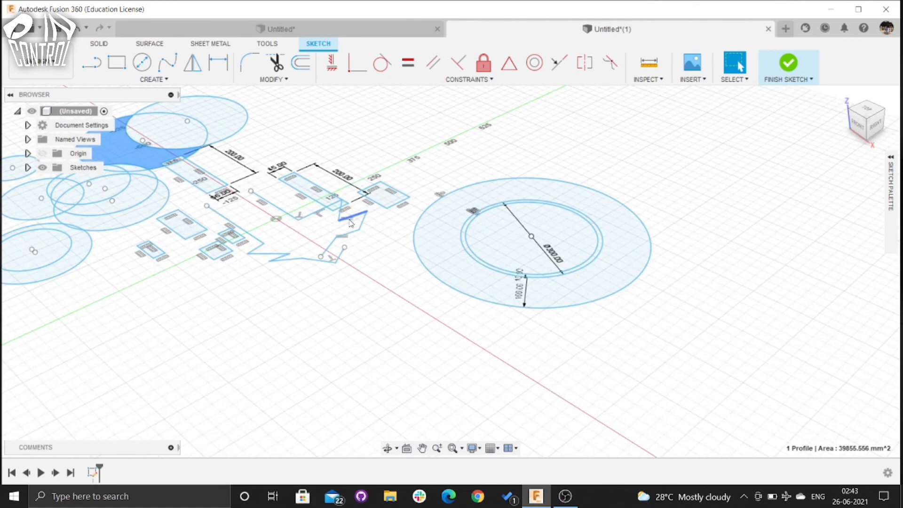
{"action": "scroll", "coordinate": [348, 125], "scroll_direction": "down", "scroll_amount": 5}
{"action": "left_click", "coordinate": [685, 250]}
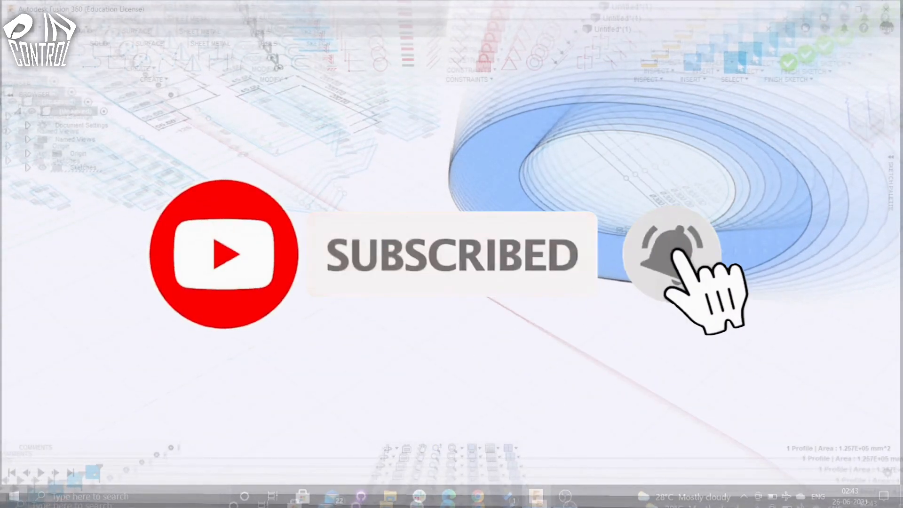